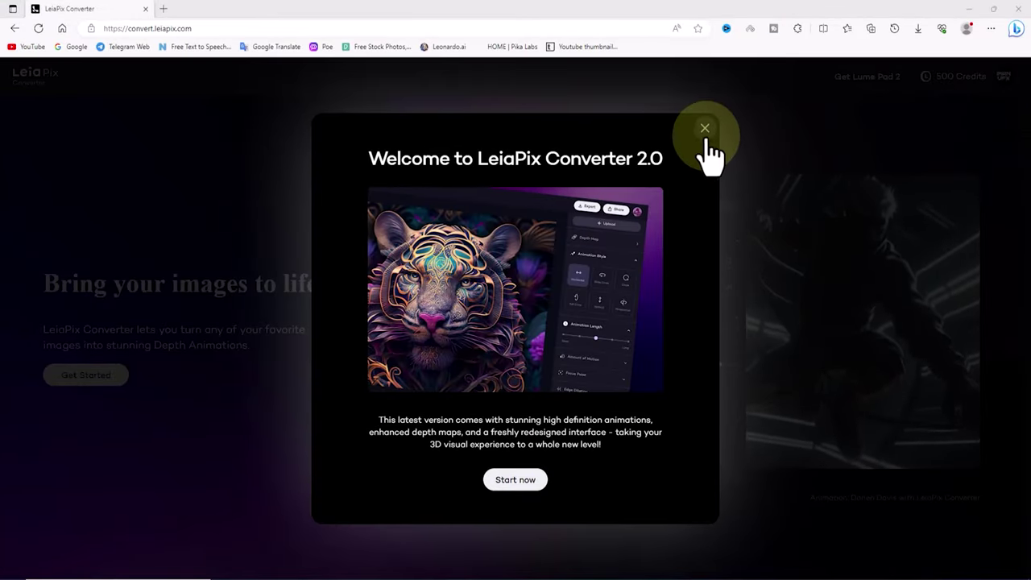
# - Close the welcome message and sign in to LeiaPix Converter with a Google account
pyautogui.click(704, 127)
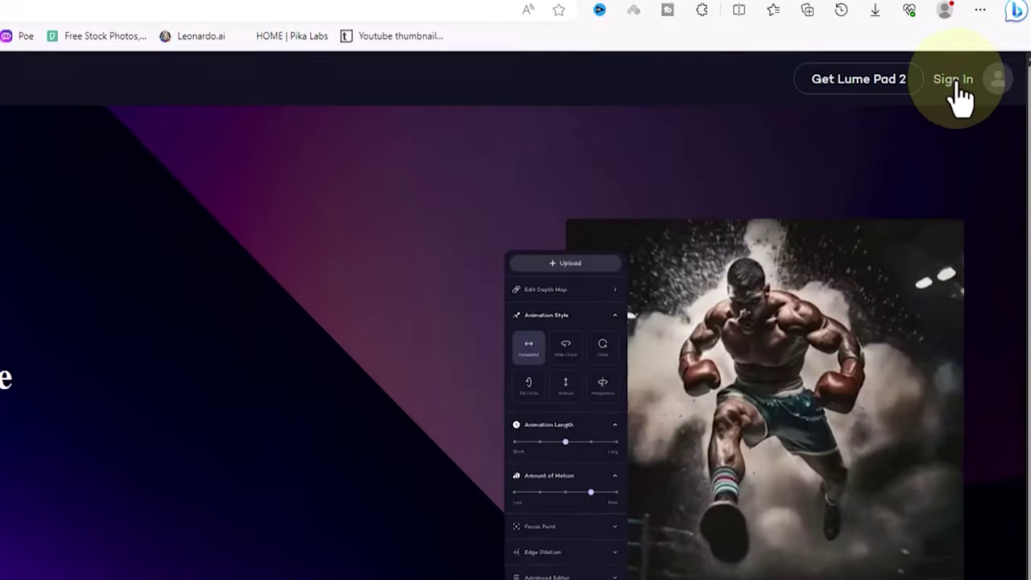
pyautogui.click(974, 82)
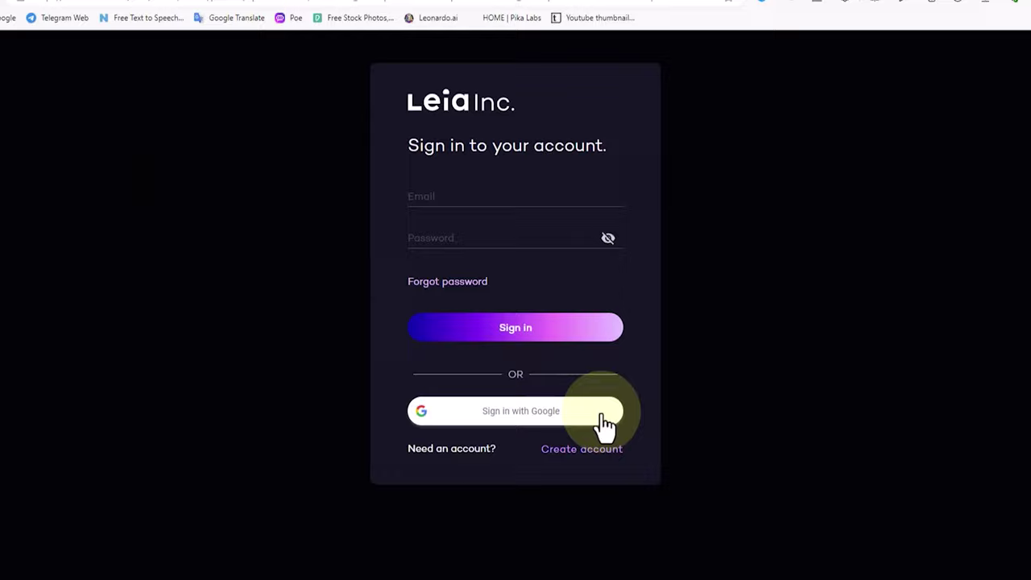
pyautogui.click(600, 384)
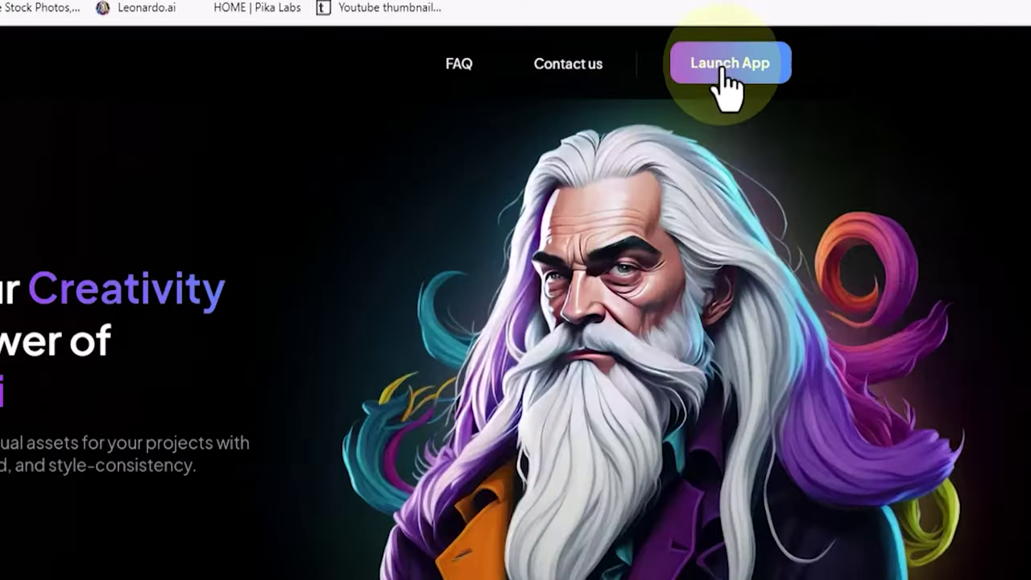
# - Open Leonardo.ai's AI Image Generation and replace the prompt with 'Cute and beautiful girl in the farm'
pyautogui.click(773, 80)
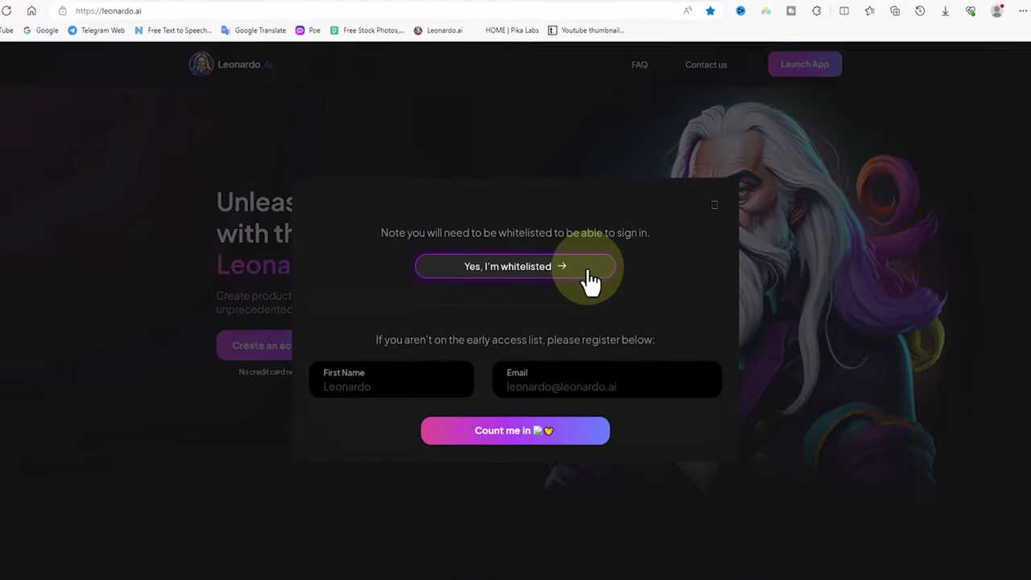
pyautogui.click(593, 273)
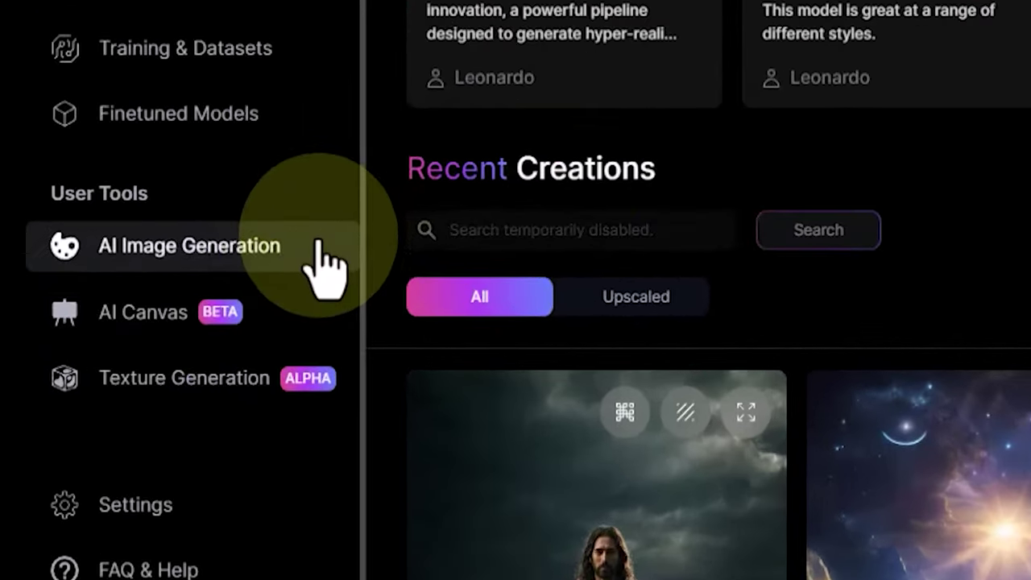
pyautogui.click(124, 348)
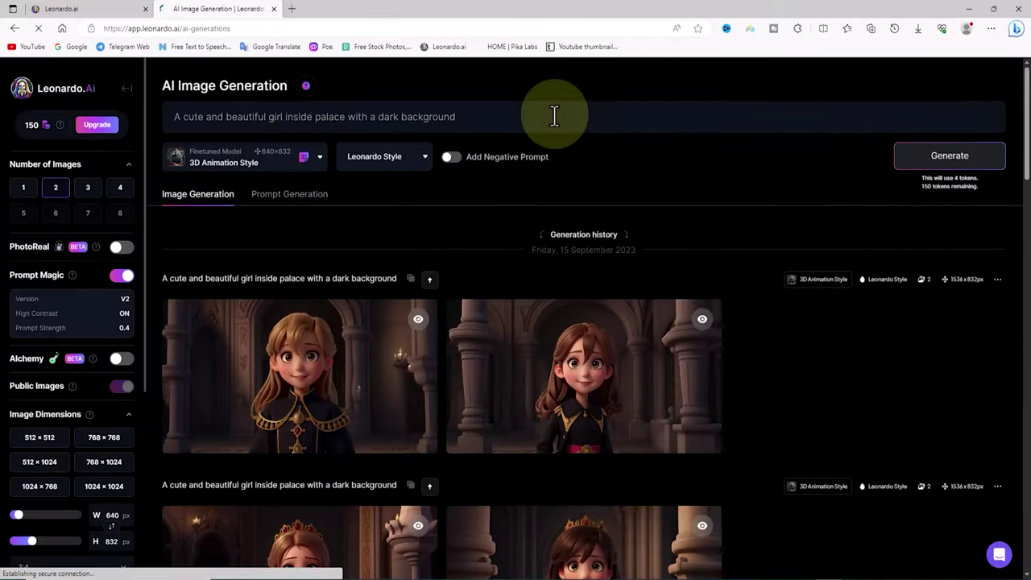
pyautogui.click(555, 112)
pyautogui.hotkey('ctrl', 'a')
pyautogui.press('BackSpace')
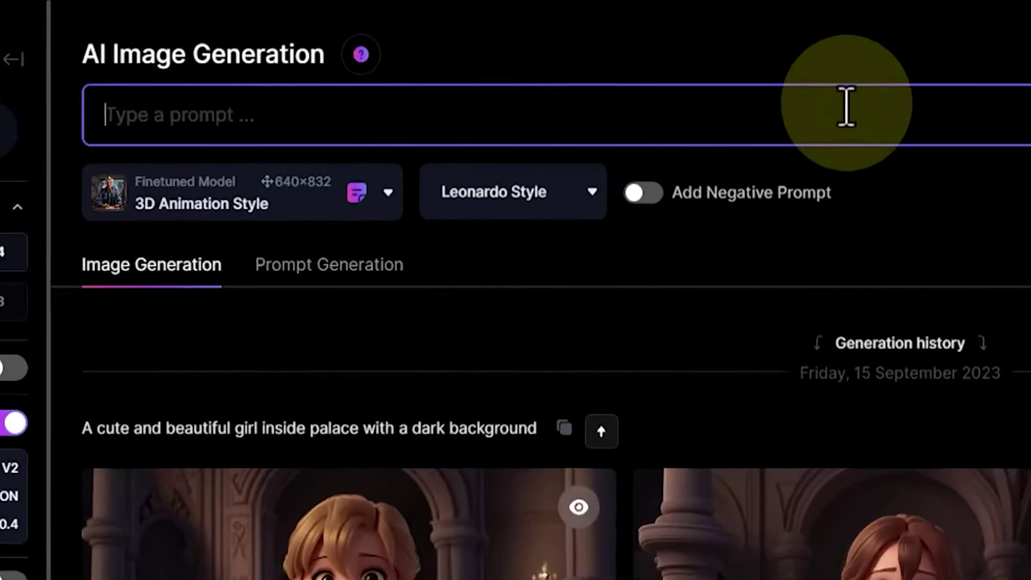
pyautogui.rightClick(292, 117)
pyautogui.click(356, 292)
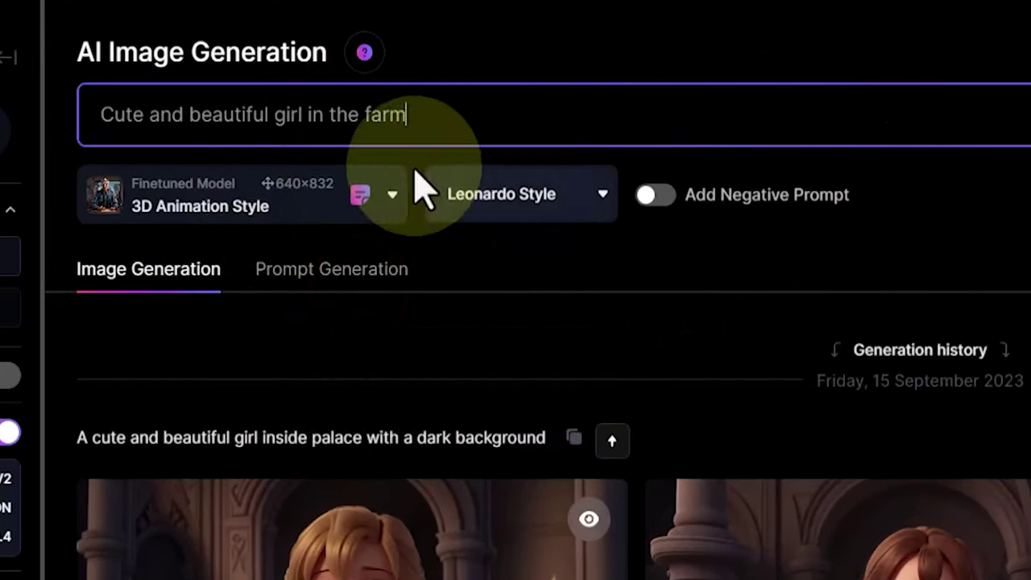
# - Choose the 3D Animation Style model with a 1536 px width and 16:9 aspect ratio
pyautogui.click(396, 194)
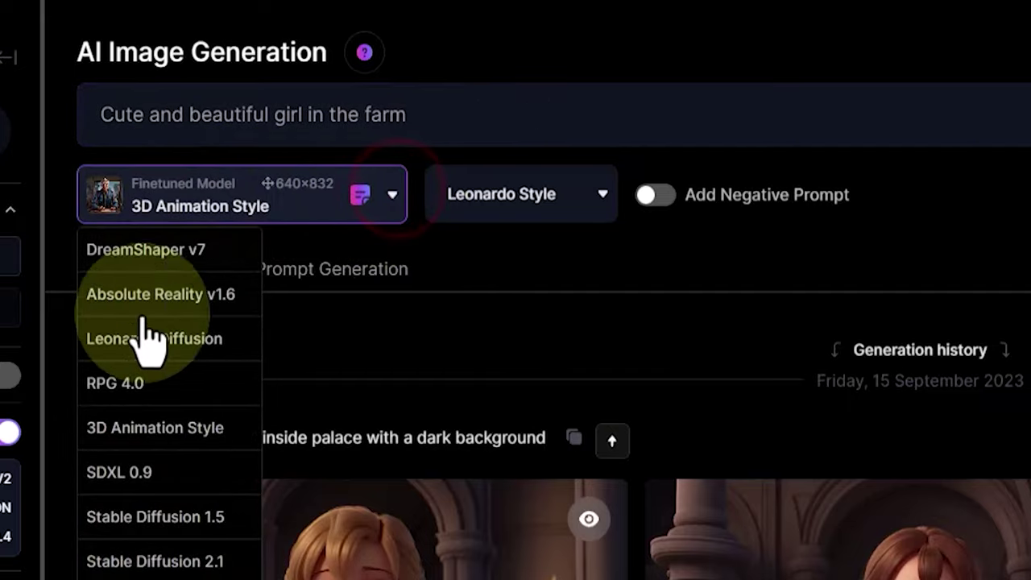
pyautogui.click(242, 431)
pyautogui.scroll(-5, 48, 306)
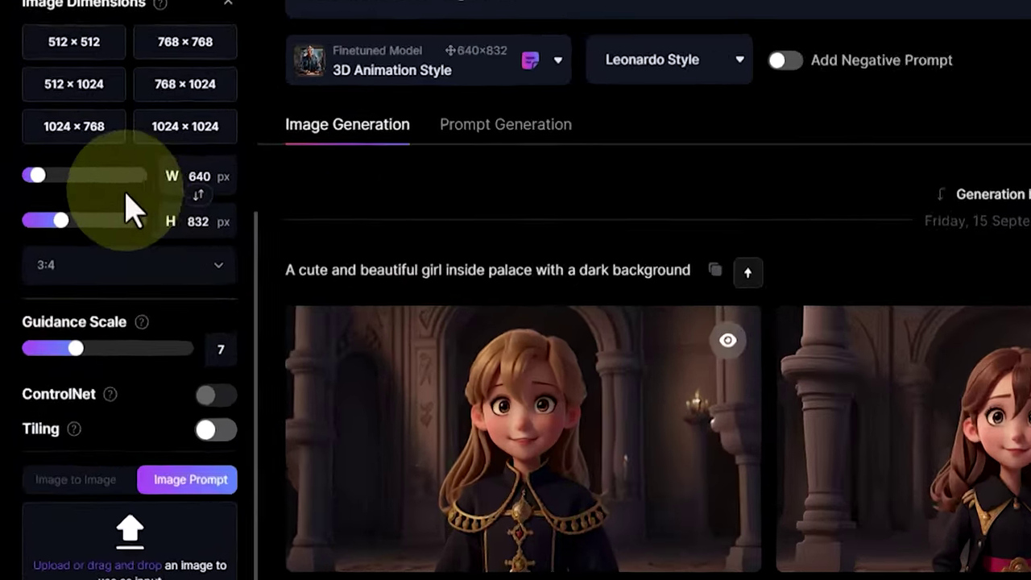
pyautogui.moveTo(48, 224); pyautogui.dragTo(110, 231)
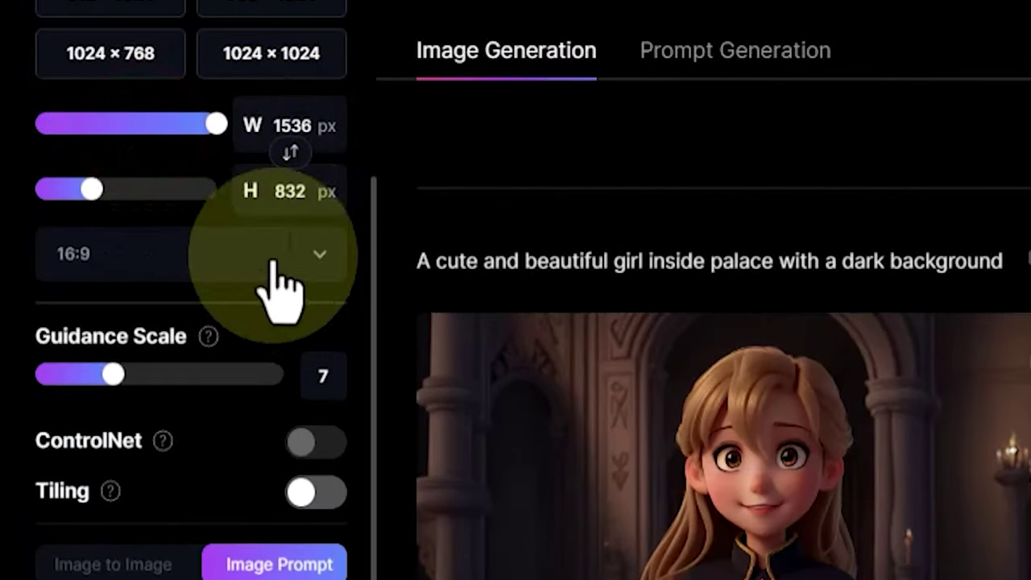
pyautogui.click(196, 258)
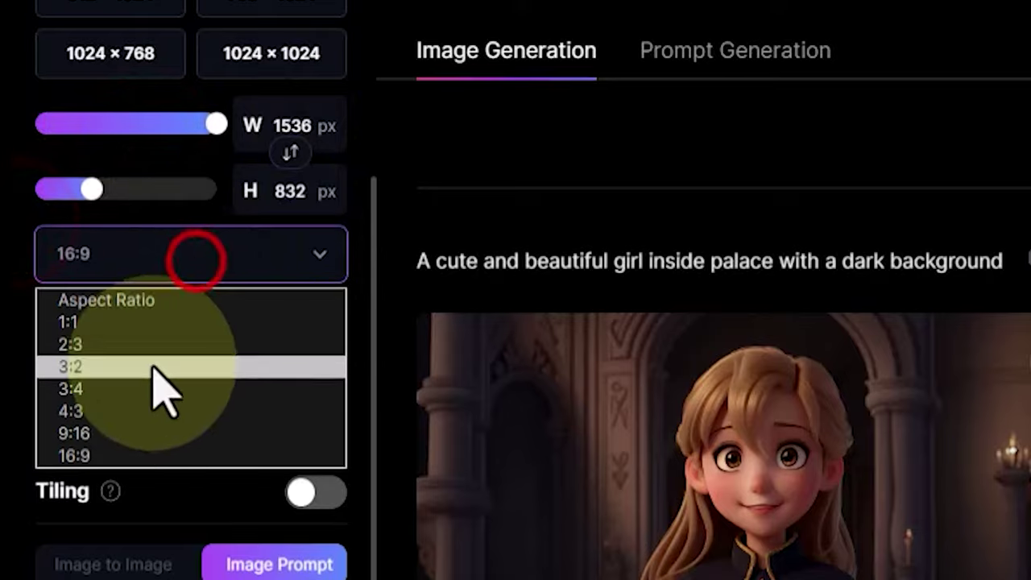
pyautogui.click(111, 456)
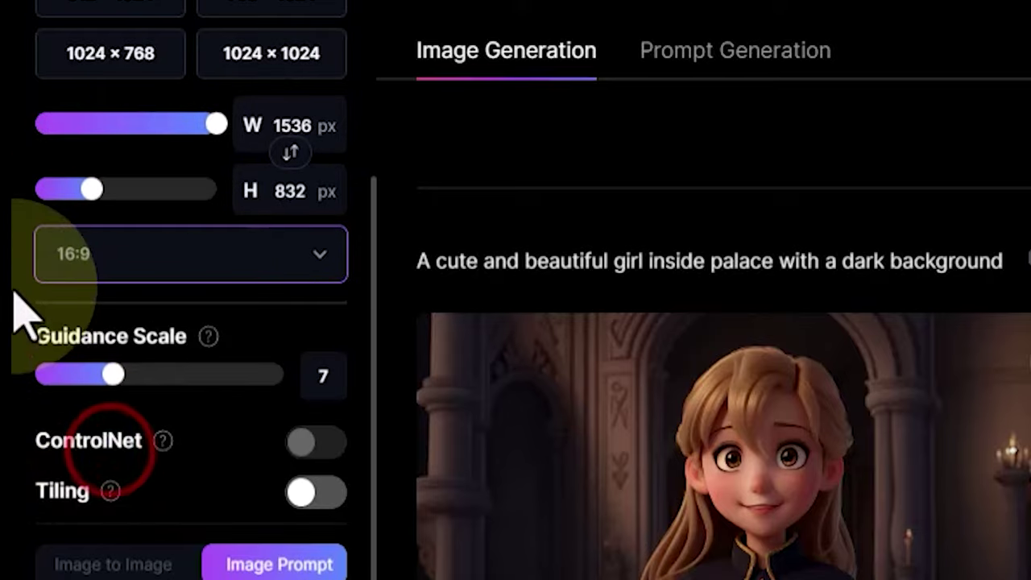
pyautogui.scroll(5, 23, 294)
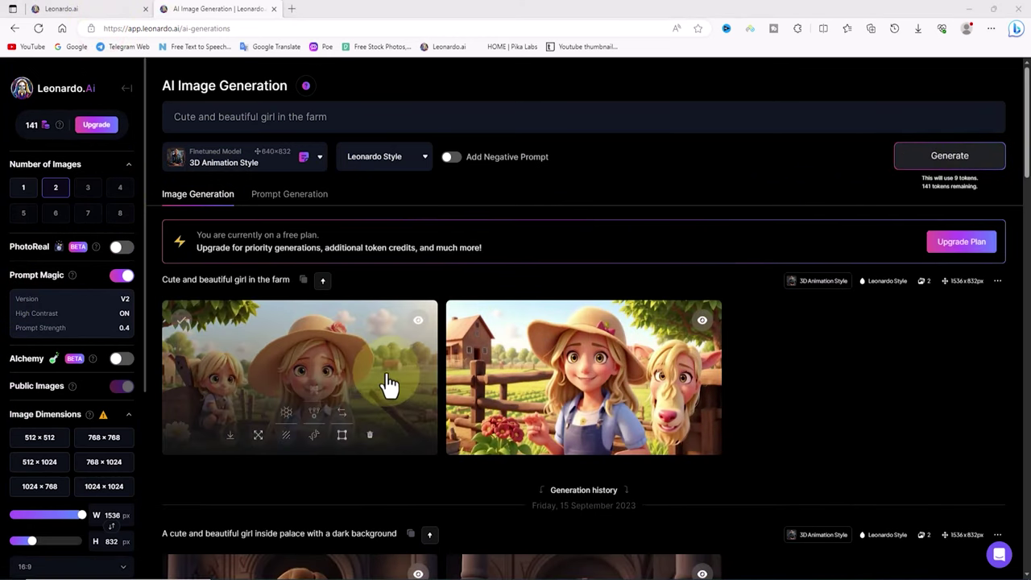
# - Open a farm girl image in full view, download it, and close the viewer
pyautogui.click(392, 382)
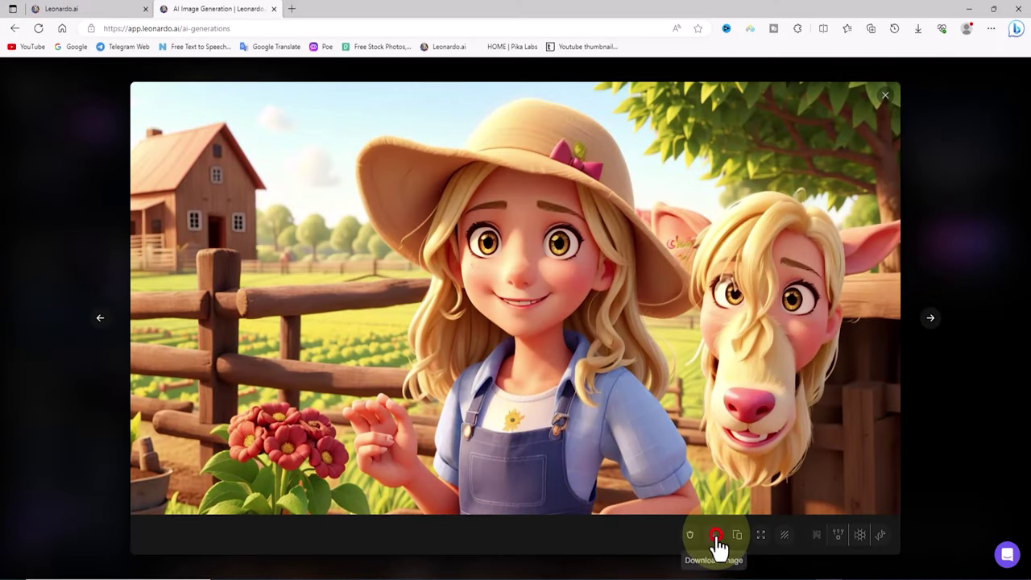
pyautogui.click(715, 535)
pyautogui.click(992, 194)
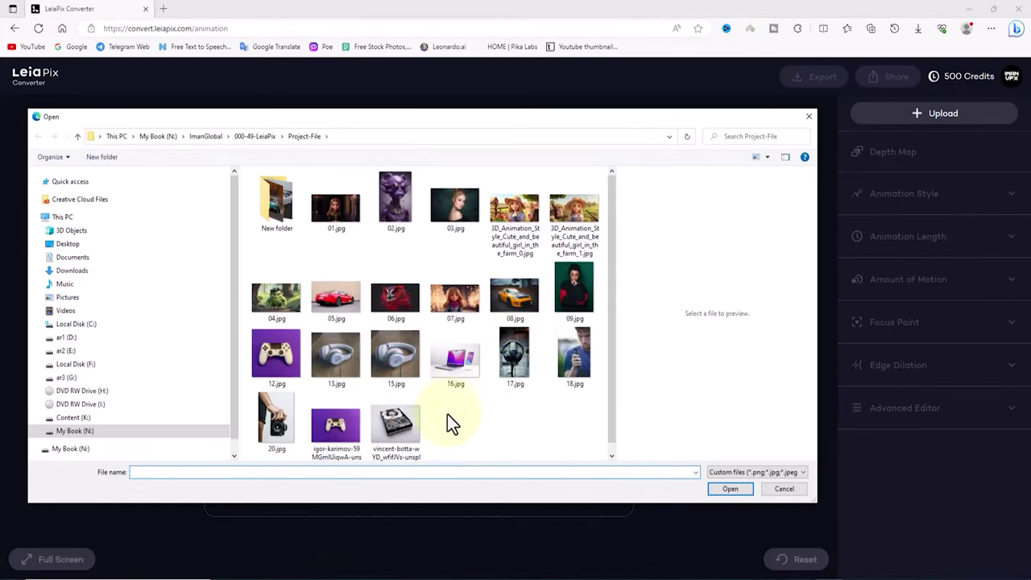
# - Upload farm_0 and set Amplitude X and Amplitude Y to 1 in the Advanced Editor
pyautogui.click(515, 211)
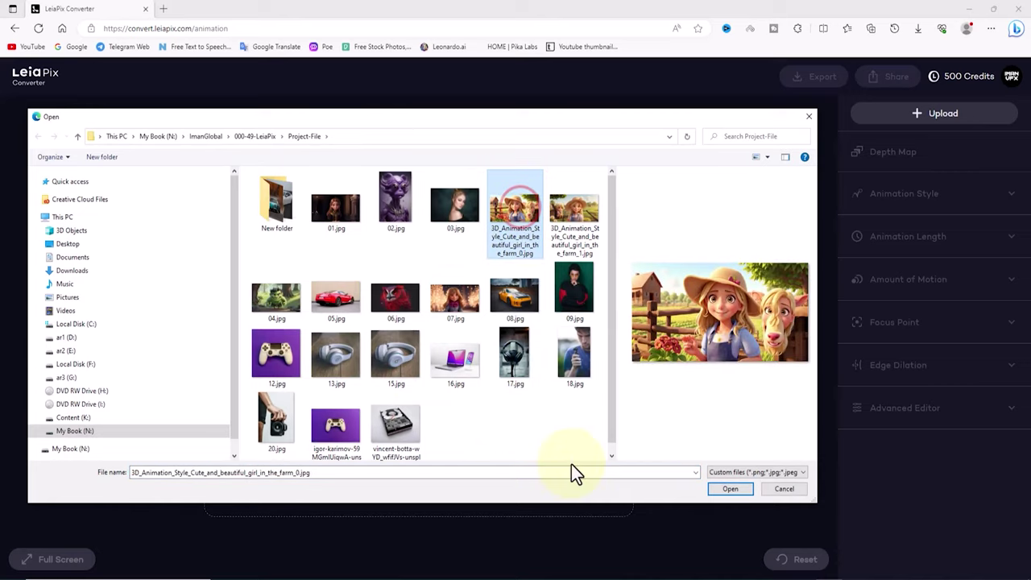
pyautogui.click(729, 488)
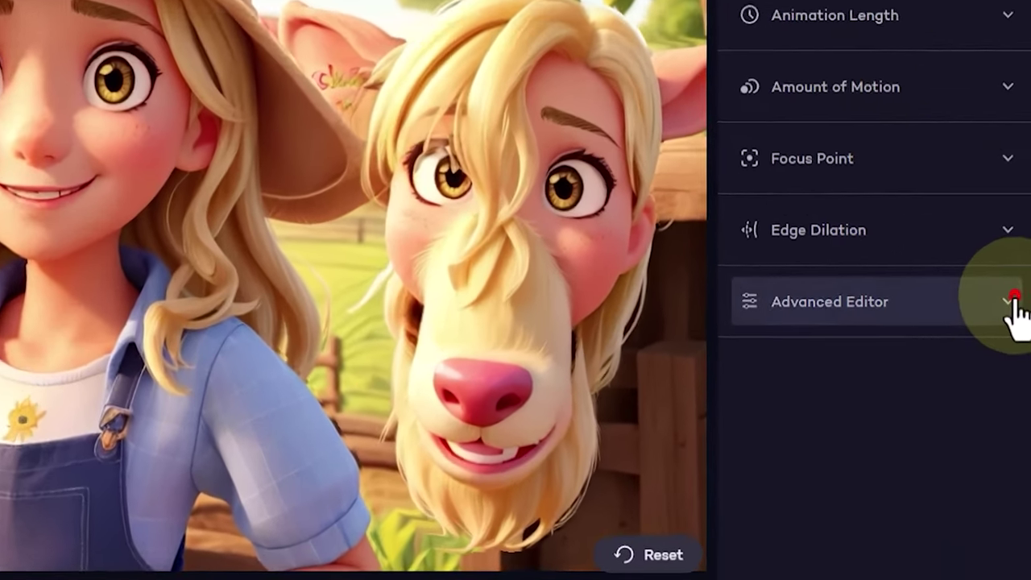
pyautogui.click(1013, 408)
pyautogui.moveTo(938, 457); pyautogui.dragTo(1017, 457)
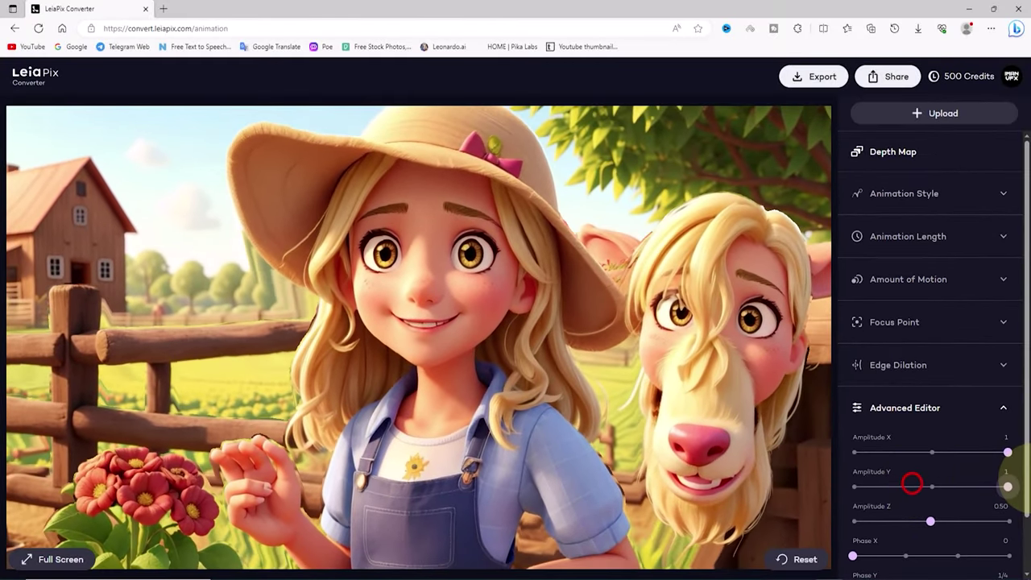
pyautogui.moveTo(910, 484); pyautogui.dragTo(1007, 487)
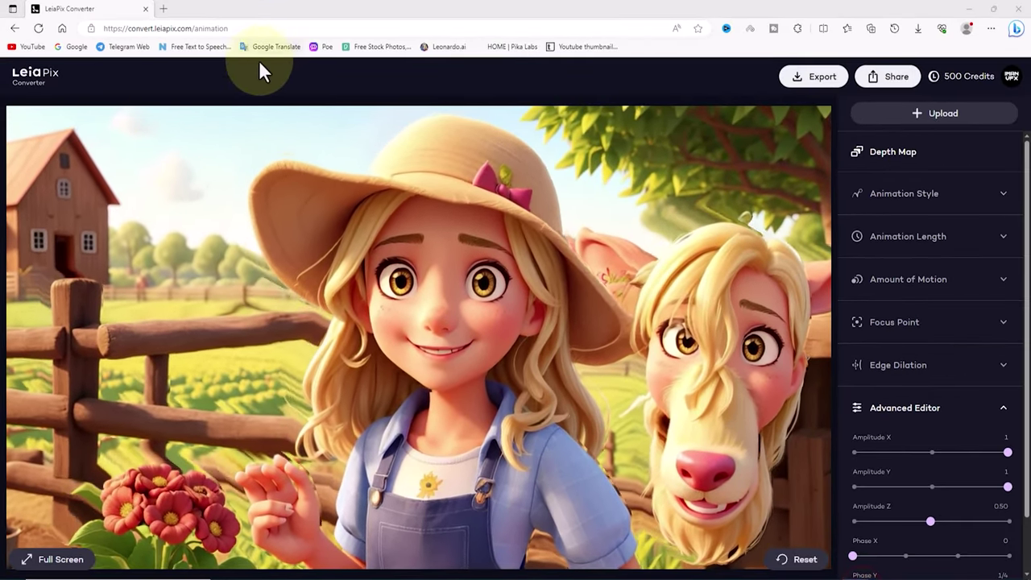
# - Upload 01.jpg, preview its animation full screen, then inspect and leave its depth map
pyautogui.click(978, 113)
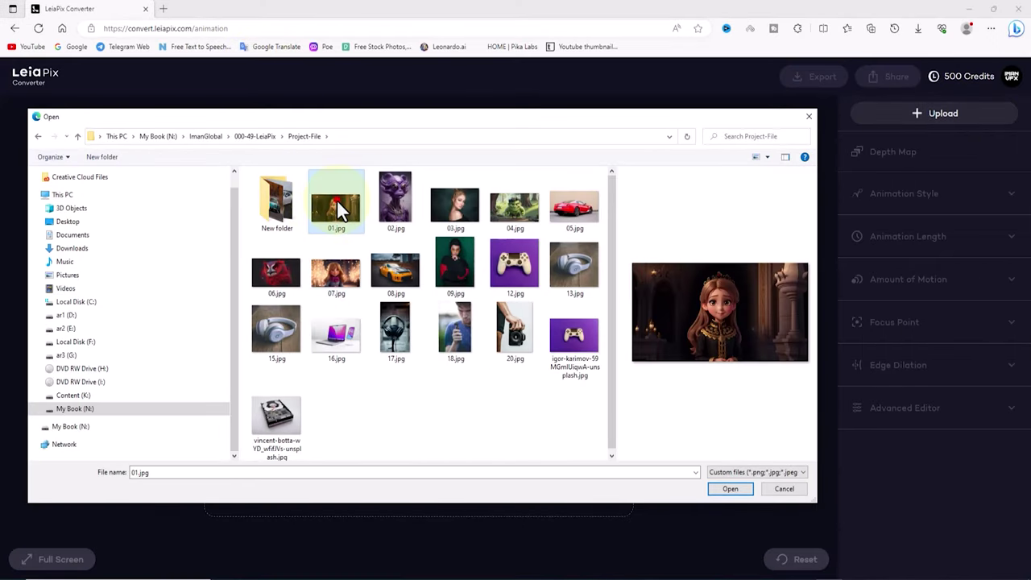
pyautogui.click(729, 489)
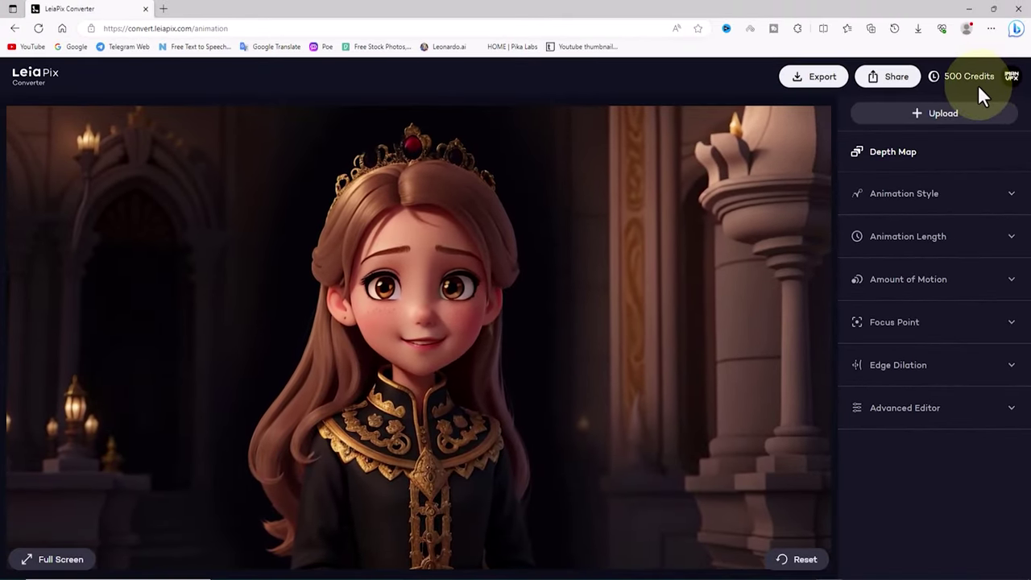
pyautogui.click(48, 559)
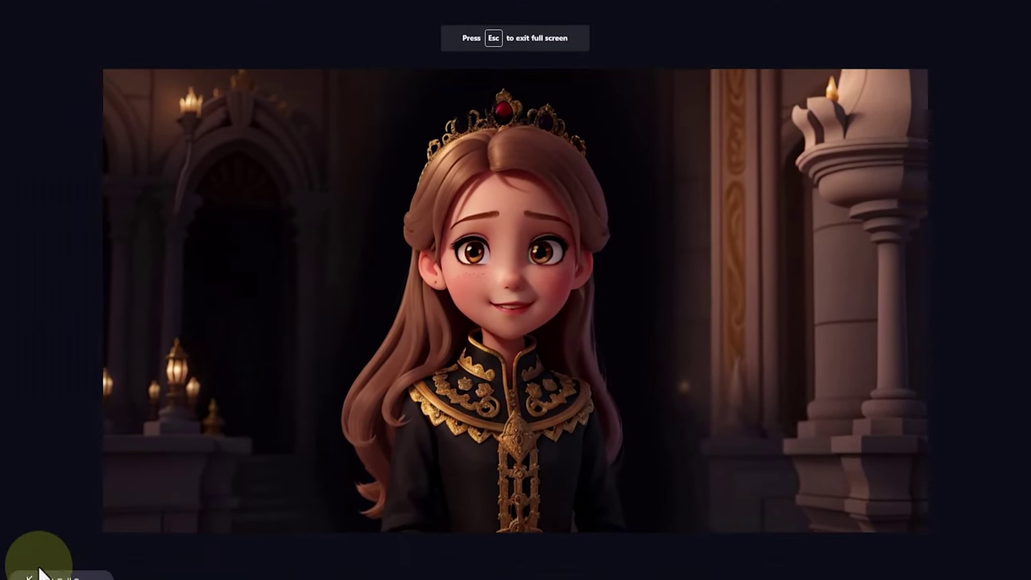
pyautogui.click(29, 575)
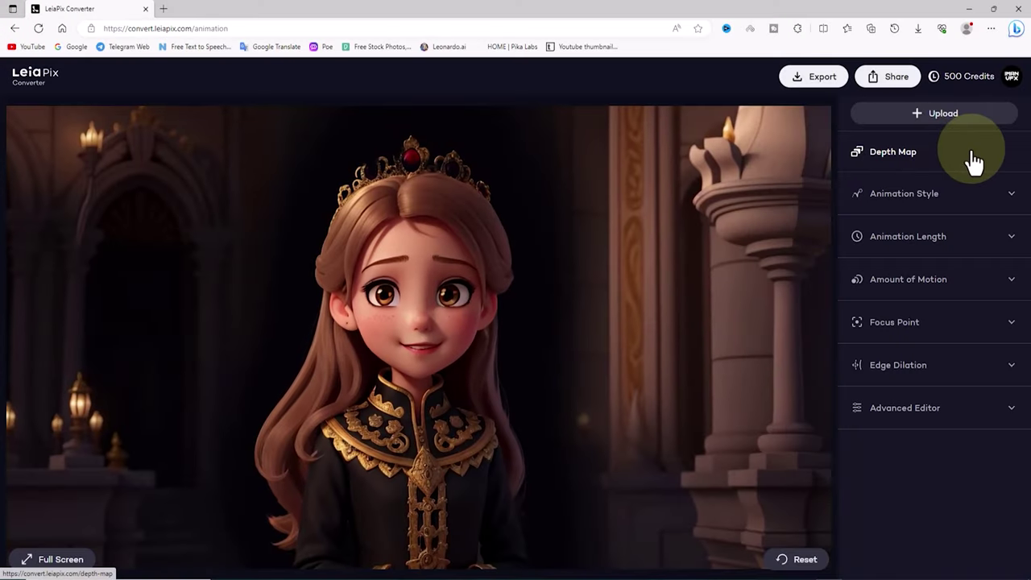
pyautogui.click(972, 157)
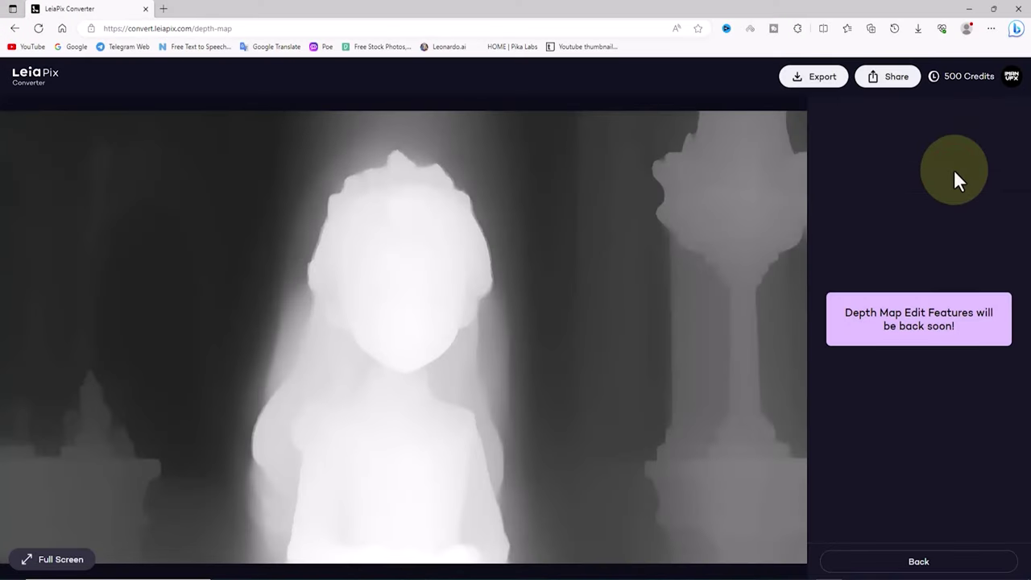
pyautogui.click(980, 566)
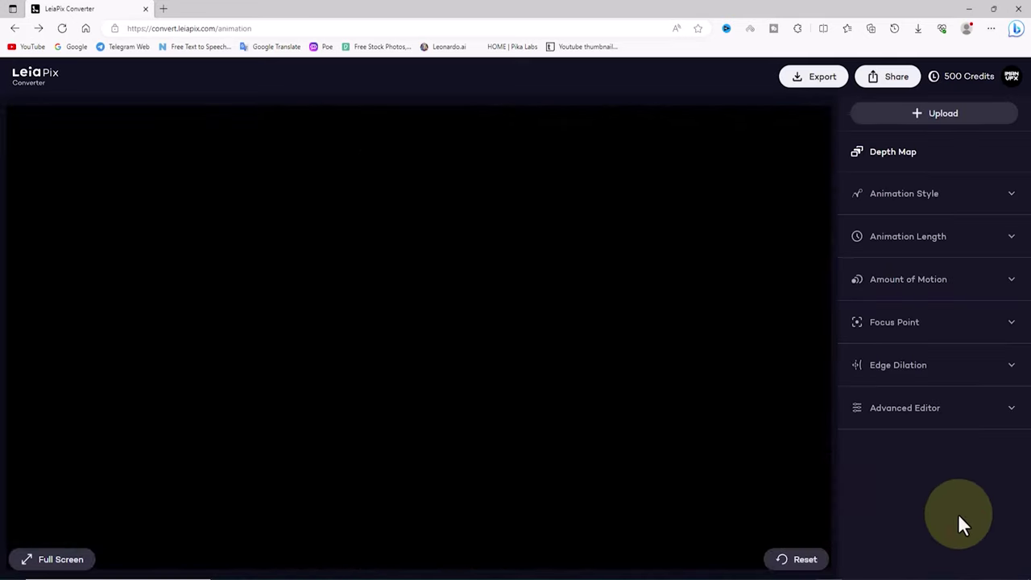
# - Preview the Horizontal, Circle, Tall circle and Vertical styles, then settle on Perspective
pyautogui.click(1003, 194)
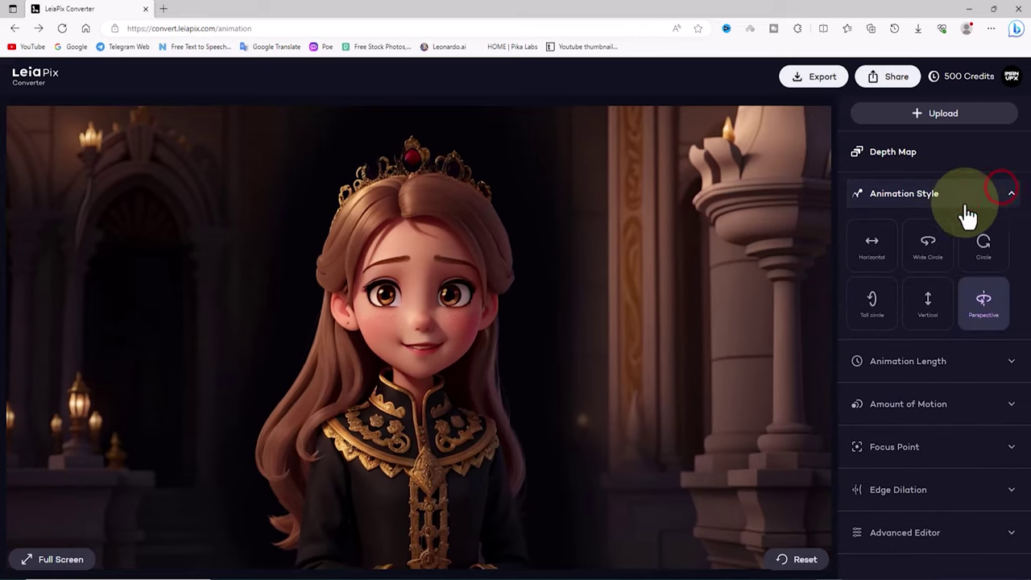
pyautogui.click(883, 253)
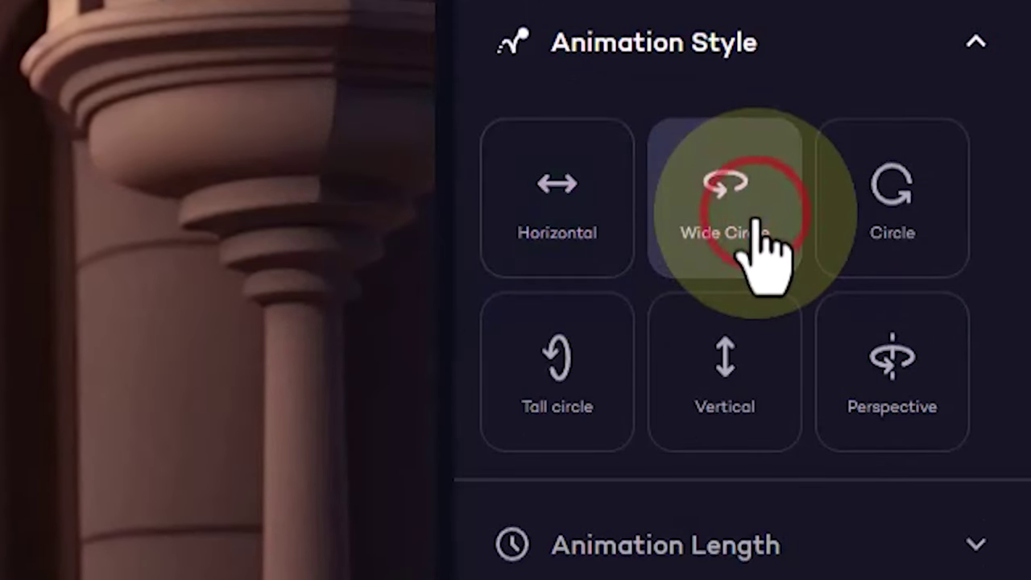
pyautogui.click(933, 224)
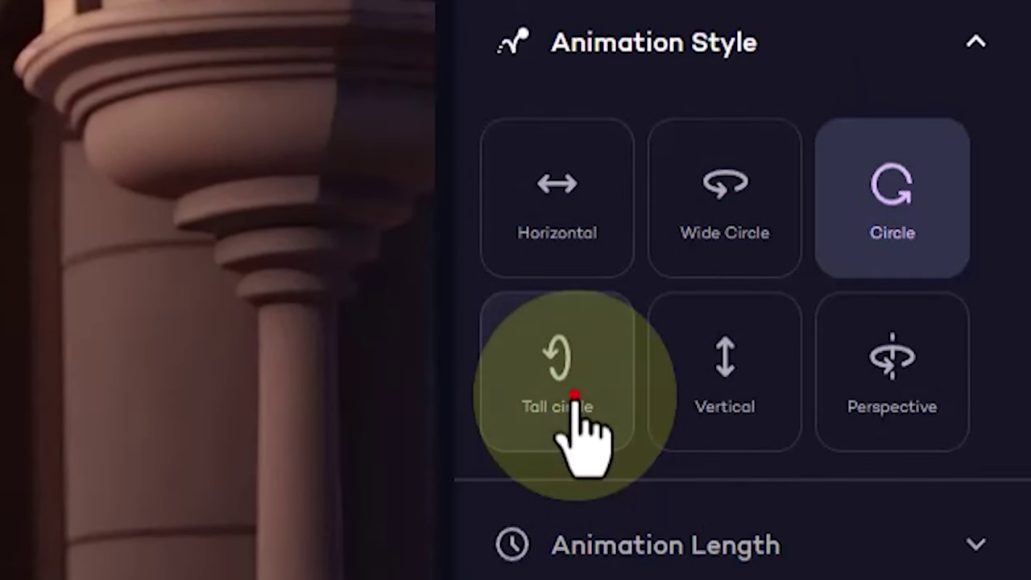
pyautogui.click(574, 397)
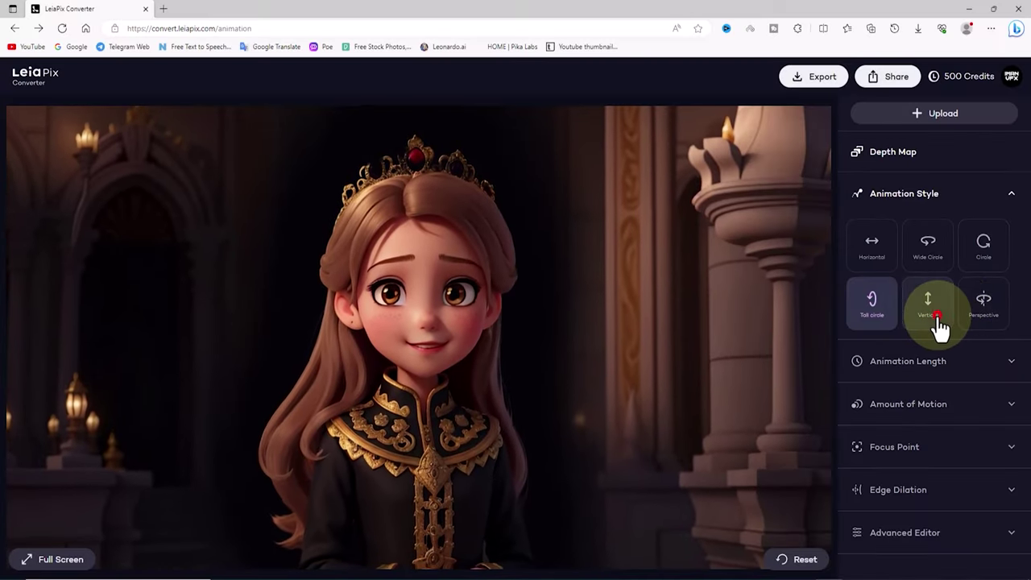
pyautogui.click(936, 315)
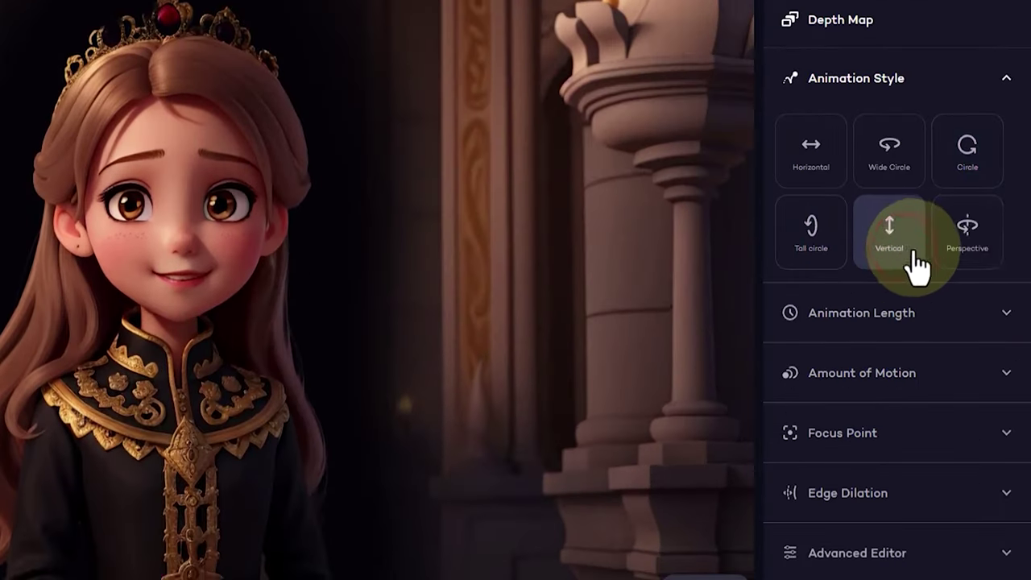
pyautogui.click(991, 320)
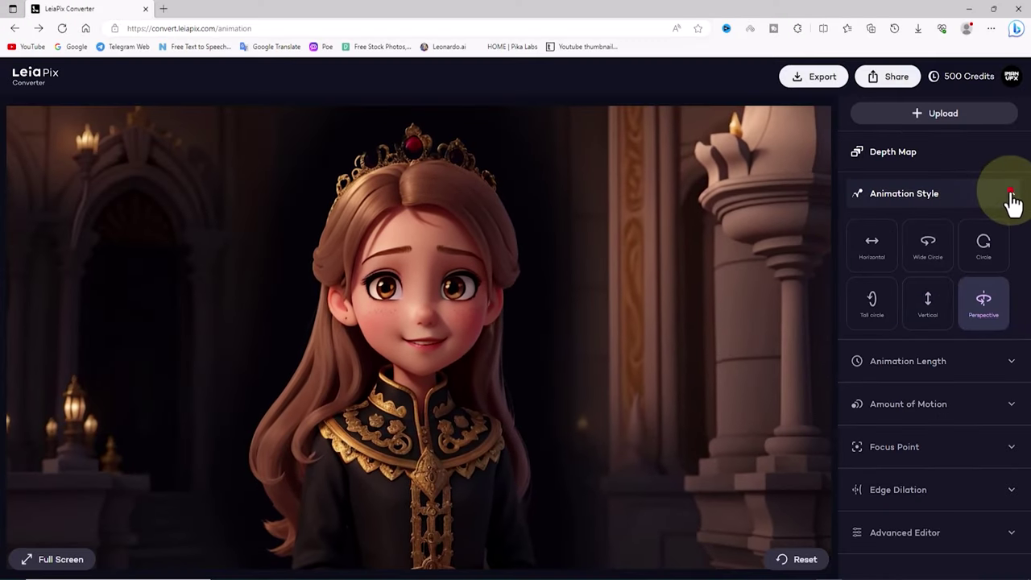
pyautogui.click(1005, 78)
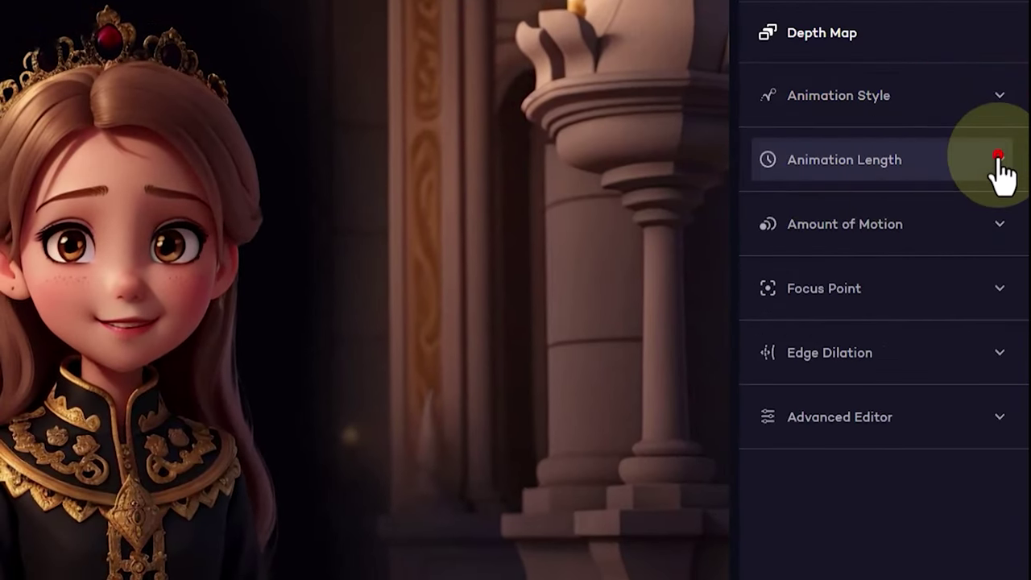
# - Set the animation length one step above Short and the amount of motion to More
pyautogui.click(1010, 240)
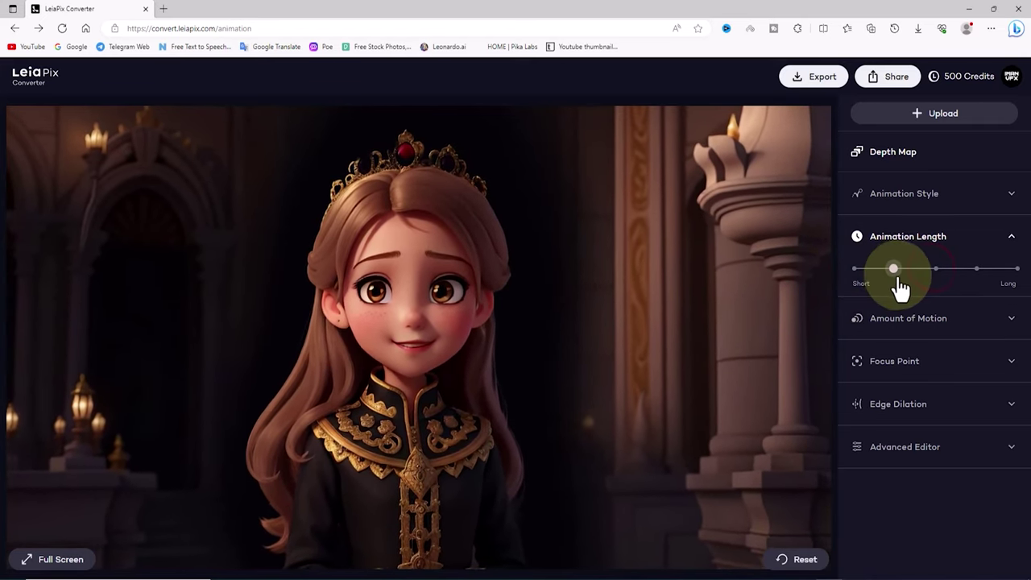
pyautogui.click(1010, 235)
pyautogui.click(1011, 279)
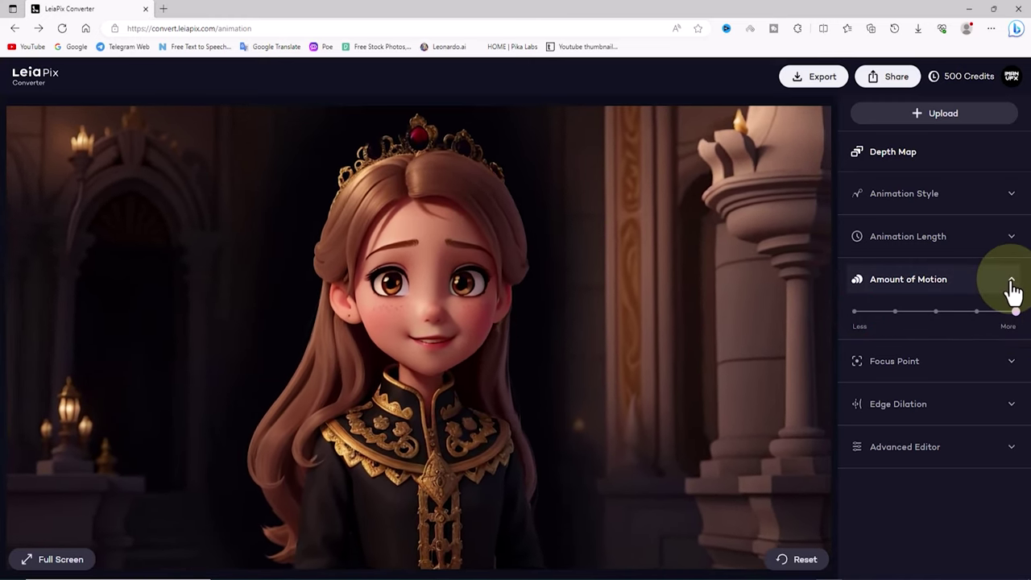
# - Move the princess animation's focus point slider all the way to Close
pyautogui.click(1010, 282)
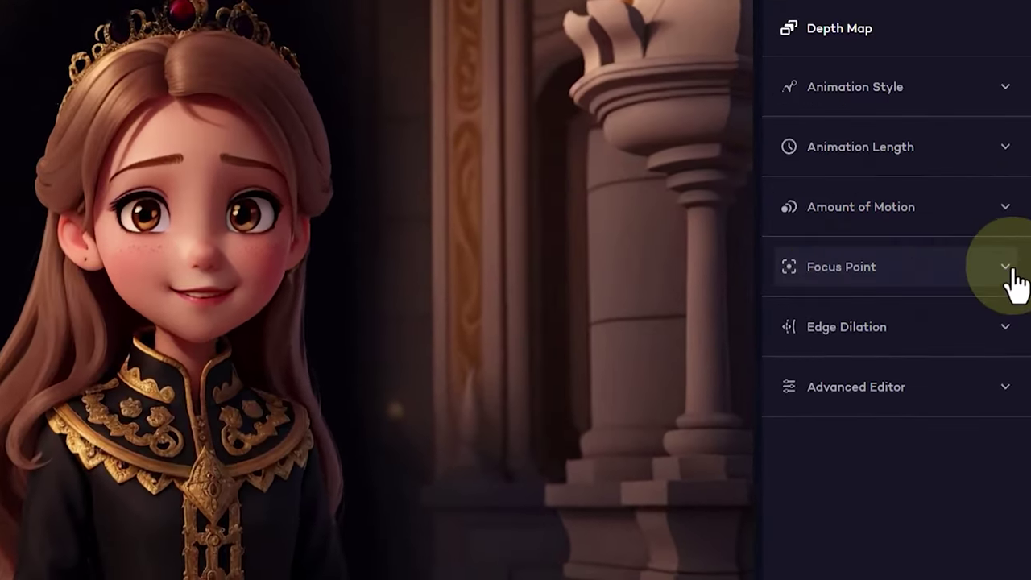
pyautogui.click(1010, 321)
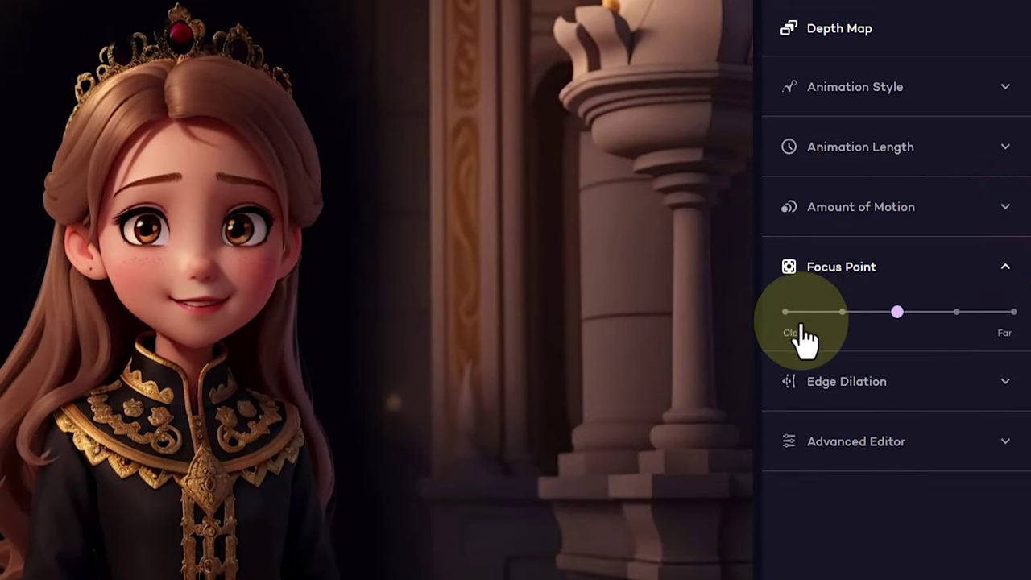
pyautogui.click(791, 316)
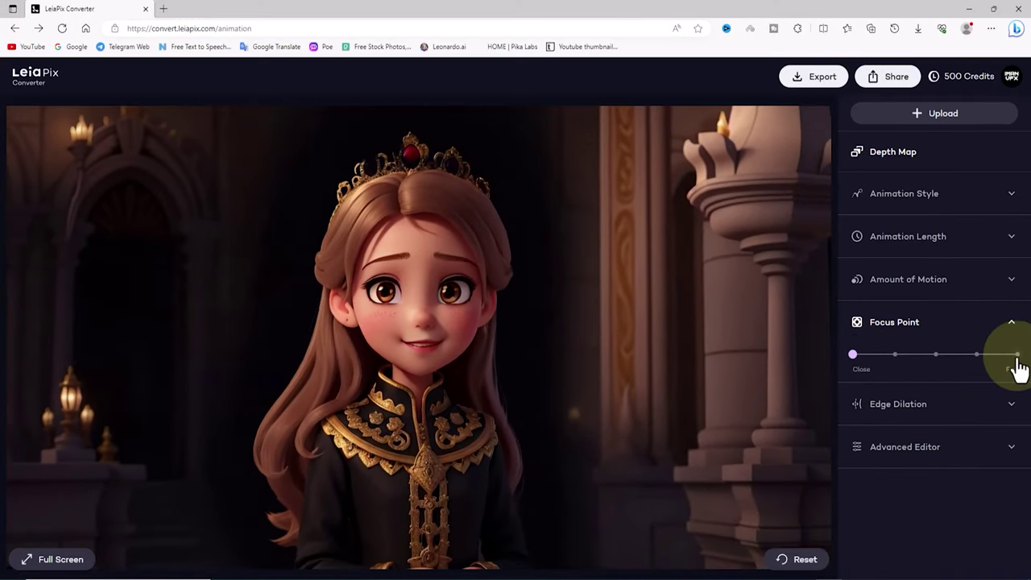
pyautogui.click(1016, 356)
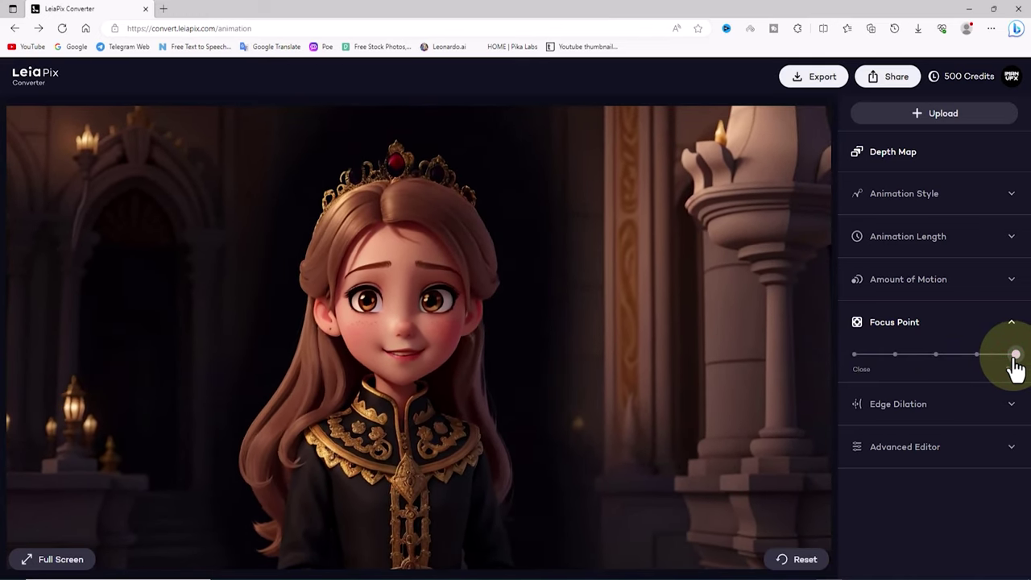
pyautogui.click(892, 357)
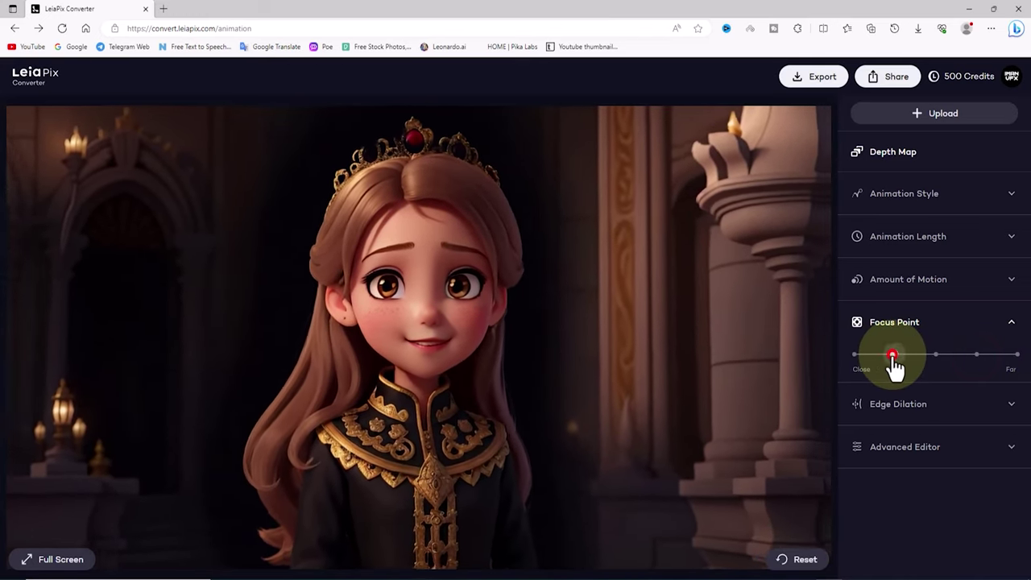
pyautogui.moveTo(894, 360); pyautogui.dragTo(821, 360)
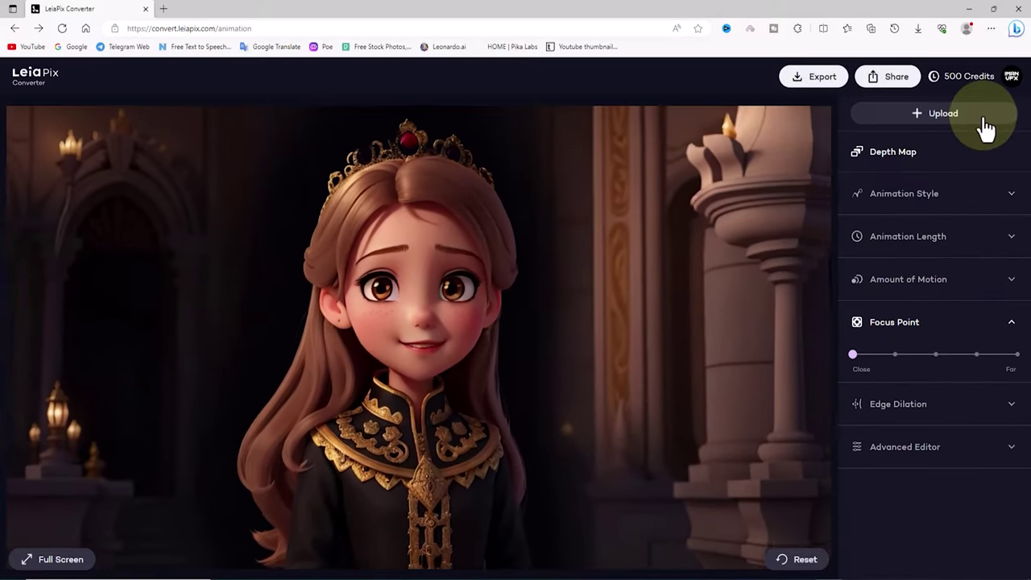
pyautogui.click(984, 121)
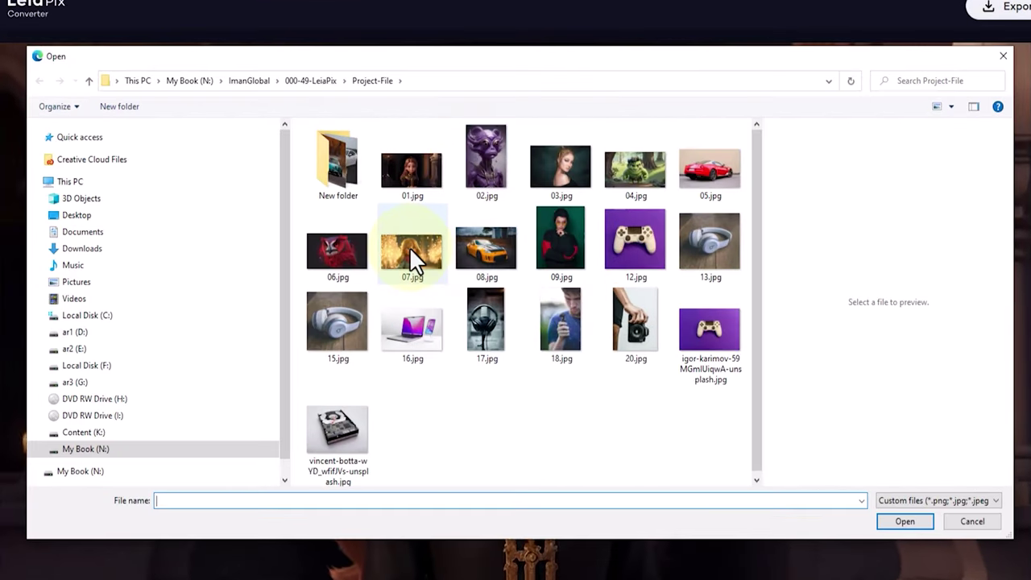
# - Load 07.jpg as a new depth animation and raise its edge dilation to More
pyautogui.click(335, 269)
pyautogui.click(906, 521)
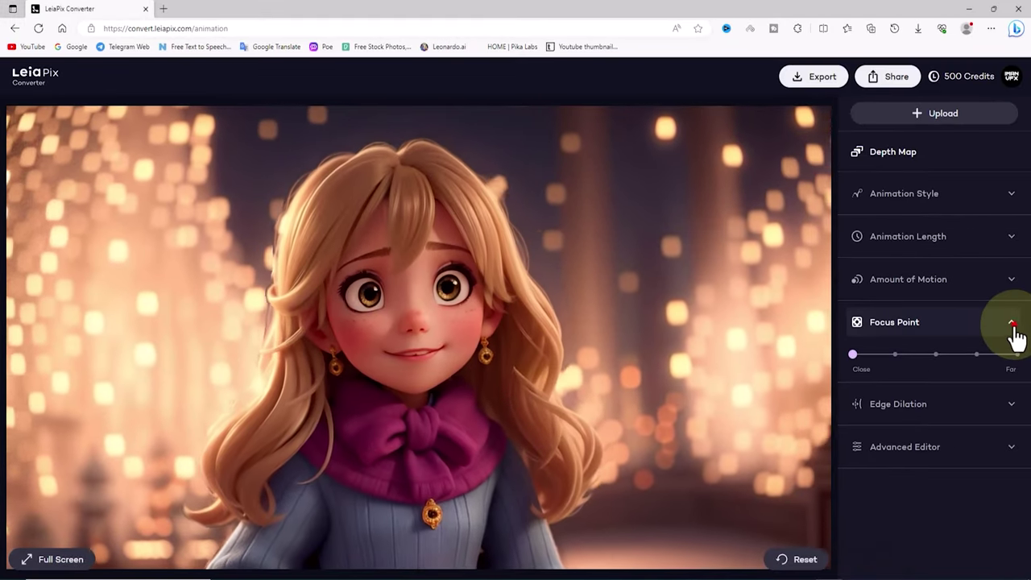
pyautogui.click(1011, 326)
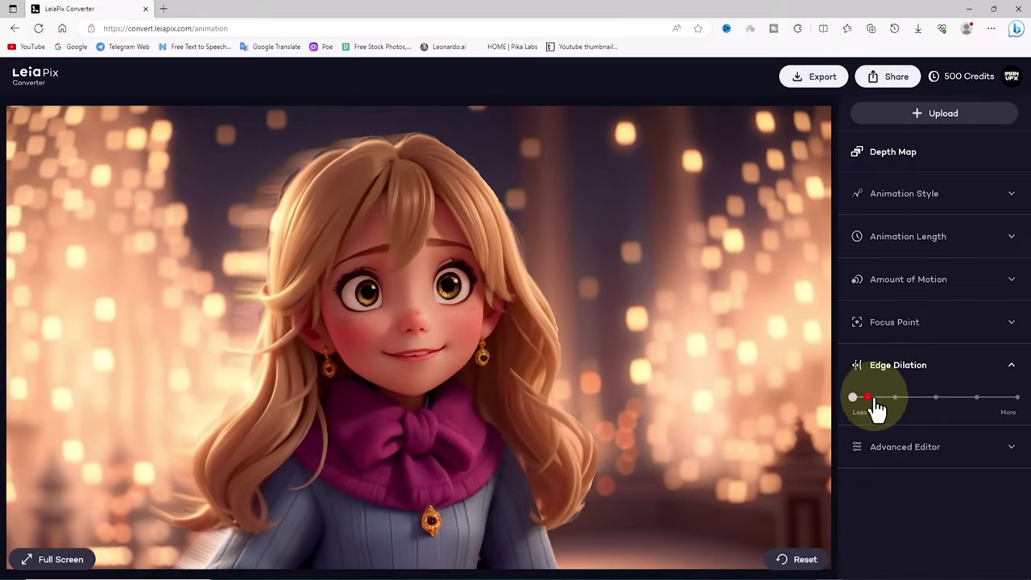
pyautogui.click(866, 399)
pyautogui.moveTo(962, 398); pyautogui.dragTo(1013, 398)
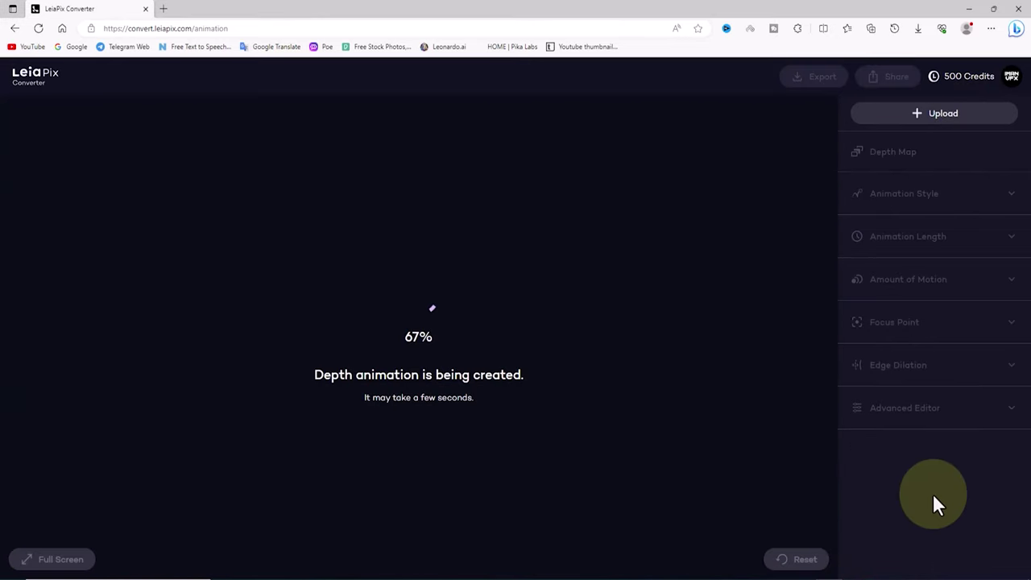
# - In the Advanced Editor, drop Amplitude X, Y and Z all to 0
pyautogui.click(1012, 409)
pyautogui.scroll(-1, 947, 370)
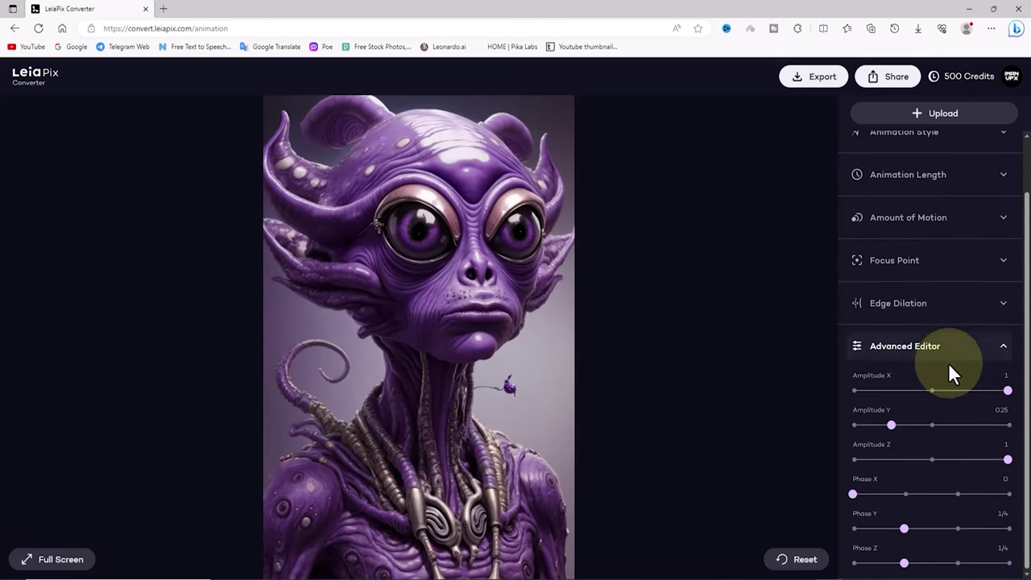
pyautogui.moveTo(1010, 390); pyautogui.dragTo(838, 388)
pyautogui.moveTo(834, 347); pyautogui.dragTo(776, 349)
pyautogui.moveTo(1009, 399); pyautogui.dragTo(775, 399)
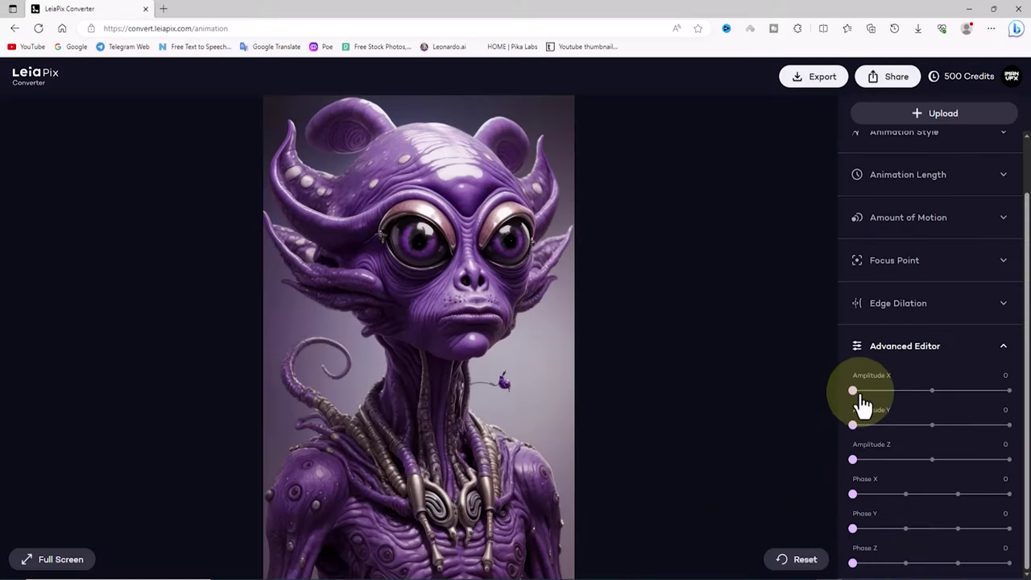
# - Raise Amplitude X and Y back to 1, testing Y at 0.36, and try Phase X
pyautogui.moveTo(876, 396); pyautogui.dragTo(1006, 393)
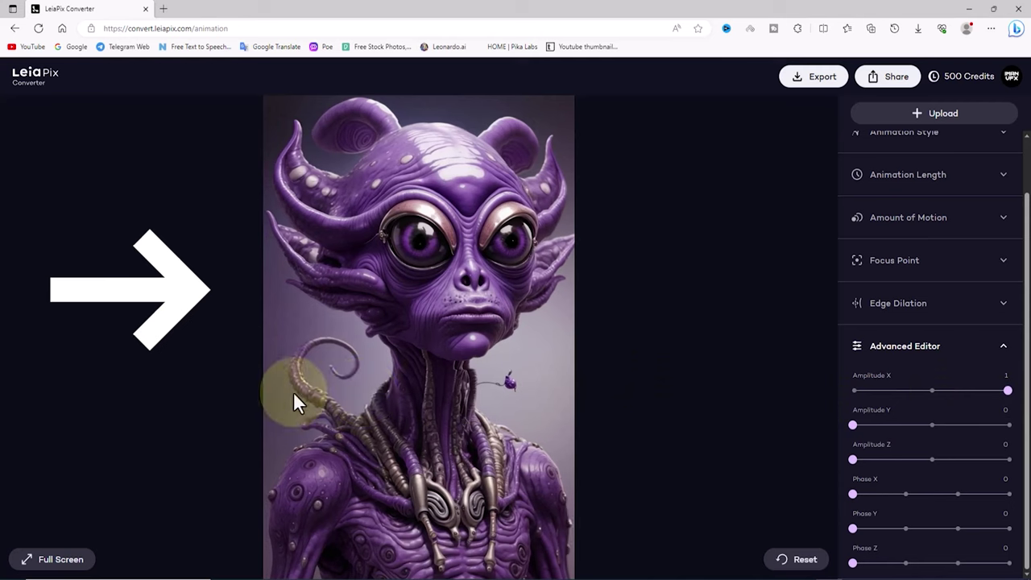
pyautogui.moveTo(852, 424)
pyautogui.mouseDown()
pyautogui.moveTo(1005, 426)
pyautogui.moveTo(845, 408)
pyautogui.mouseUp()
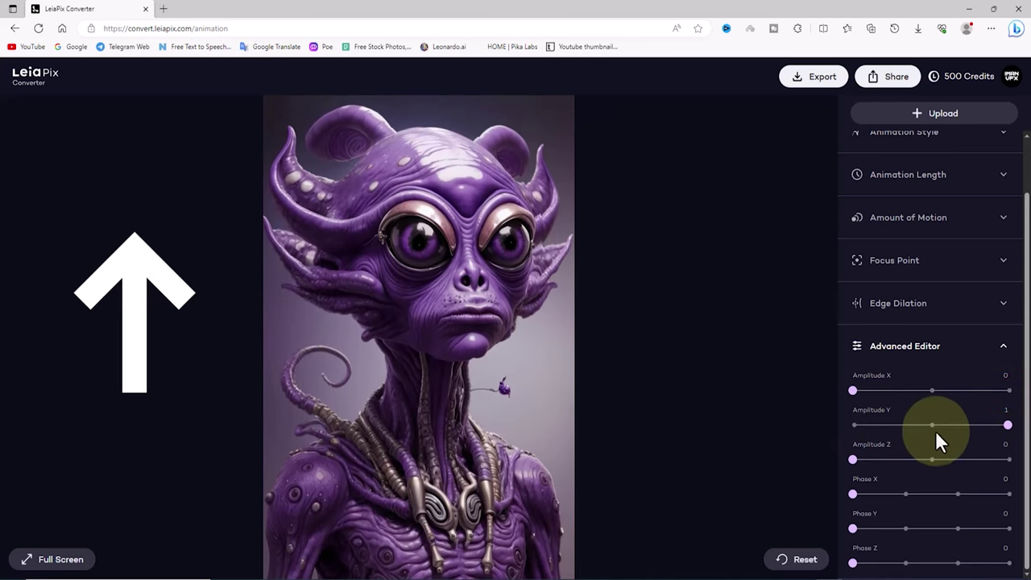
pyautogui.moveTo(934, 425); pyautogui.dragTo(1005, 460)
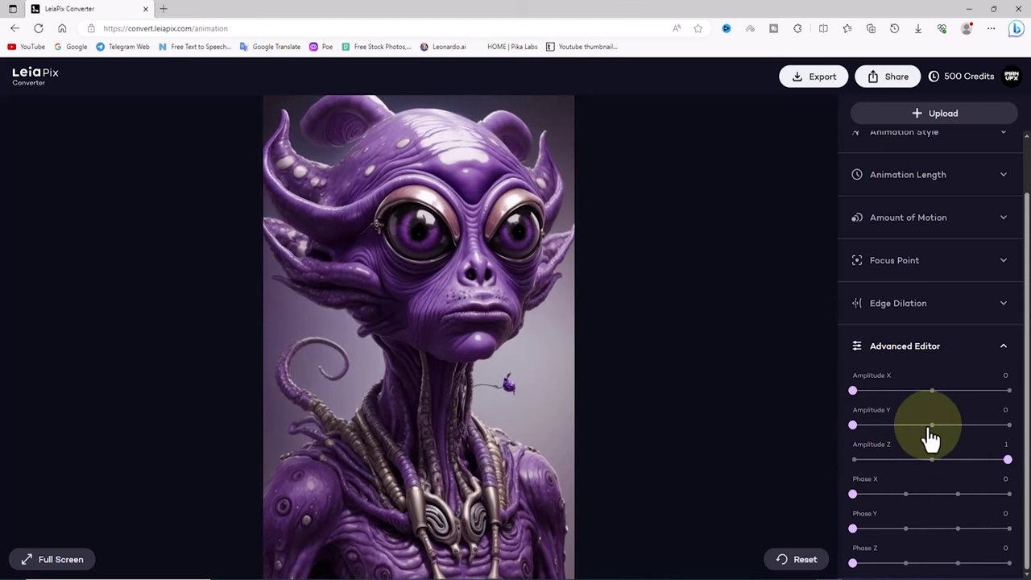
pyautogui.moveTo(930, 427); pyautogui.dragTo(1027, 401)
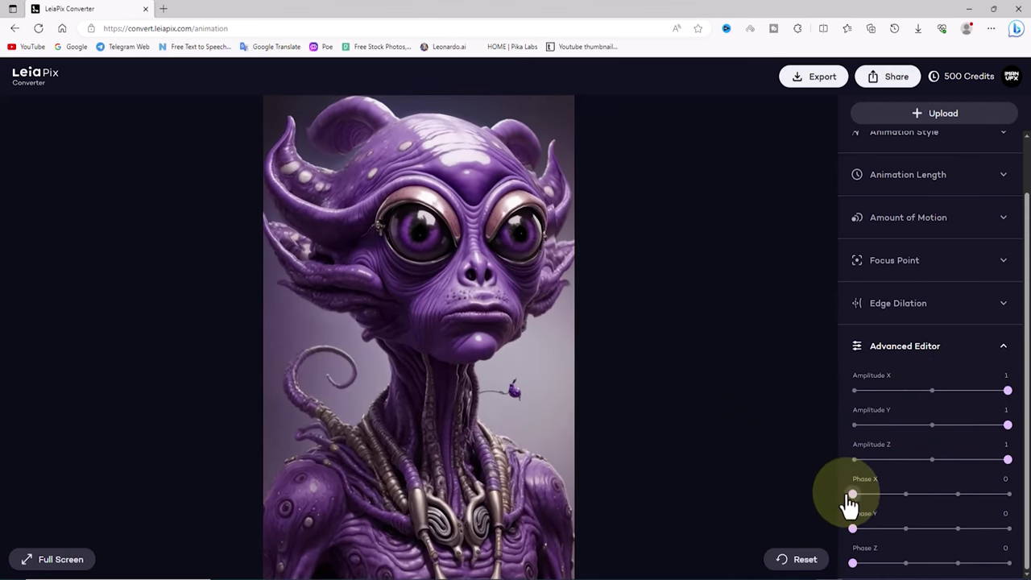
pyautogui.moveTo(850, 495); pyautogui.dragTo(988, 506)
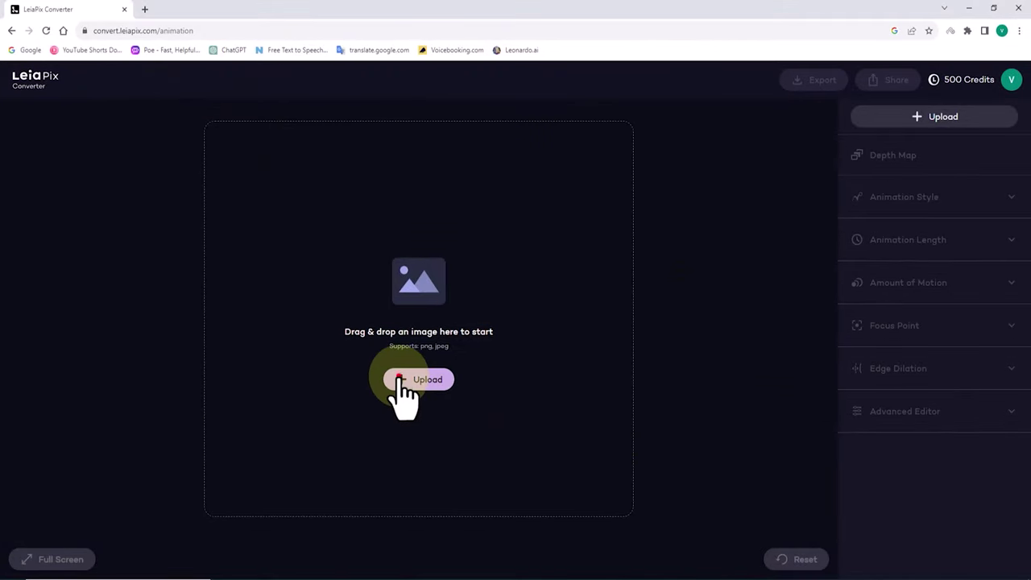
# - Load 21.jpg as a new depth animation and set its amount of motion to maximum
pyautogui.click(400, 380)
pyautogui.click(471, 449)
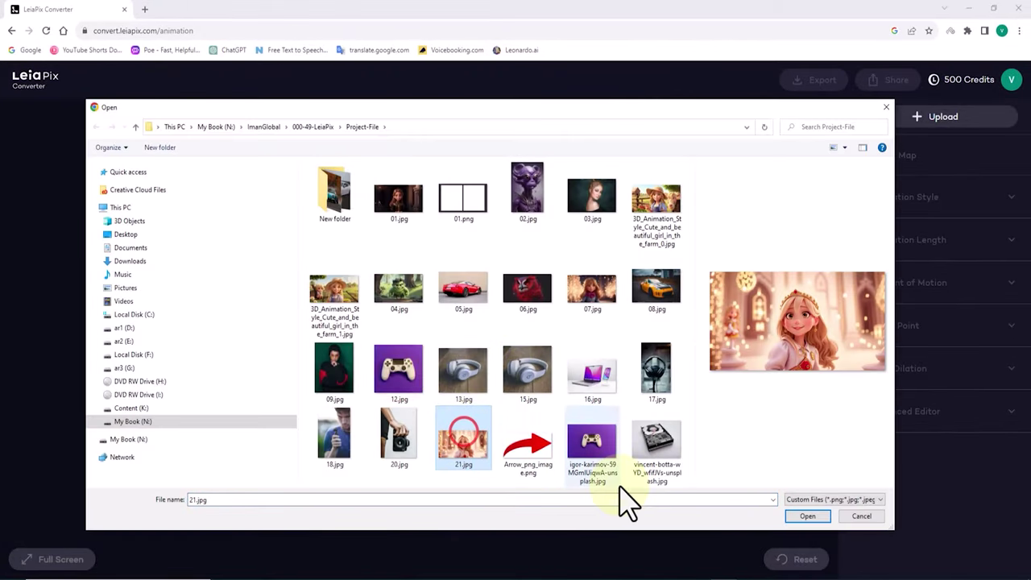
pyautogui.click(812, 516)
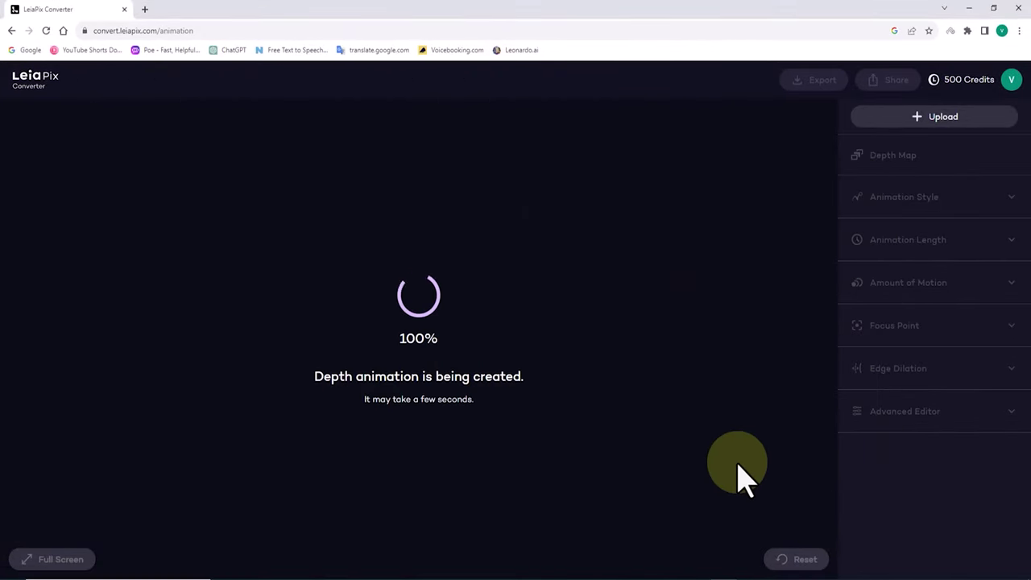
pyautogui.click(1011, 240)
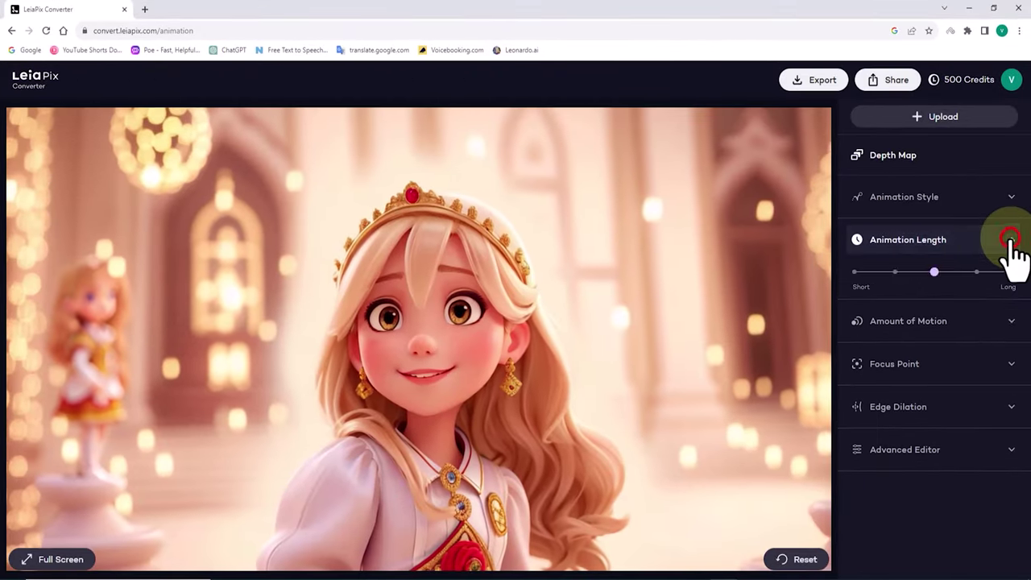
pyautogui.click(892, 271)
pyautogui.click(1011, 239)
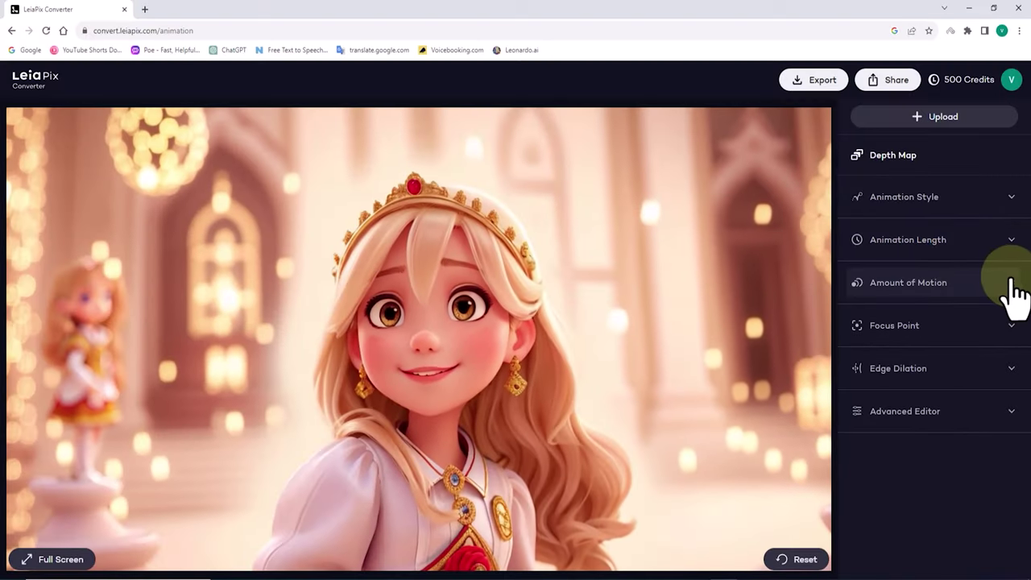
pyautogui.click(1006, 229)
pyautogui.click(1011, 276)
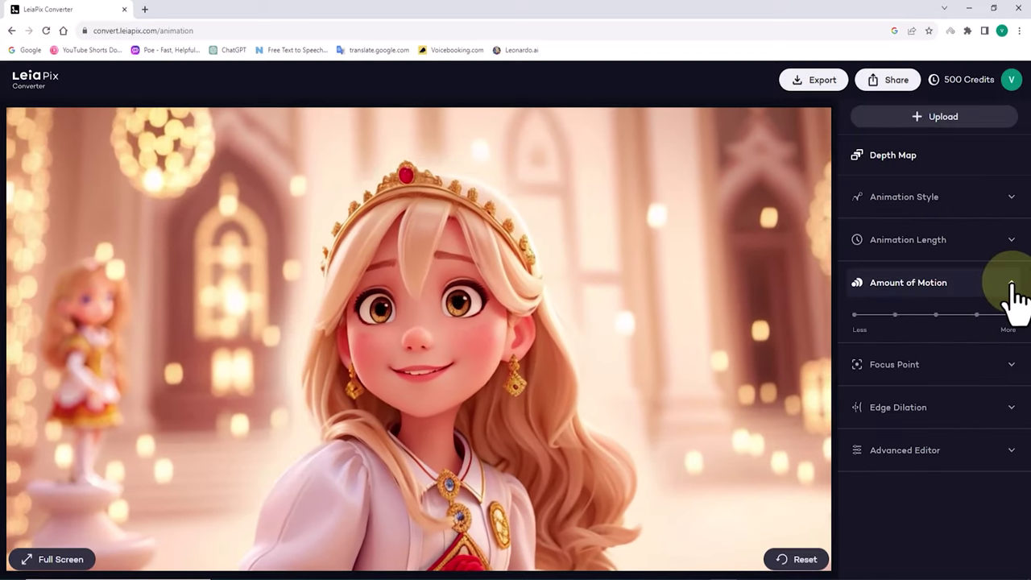
pyautogui.click(1006, 229)
# - Set Amplitude Y to 1 and Phase Y to 0, trying phase offsets up to Phase Z 3/4
pyautogui.click(1005, 480)
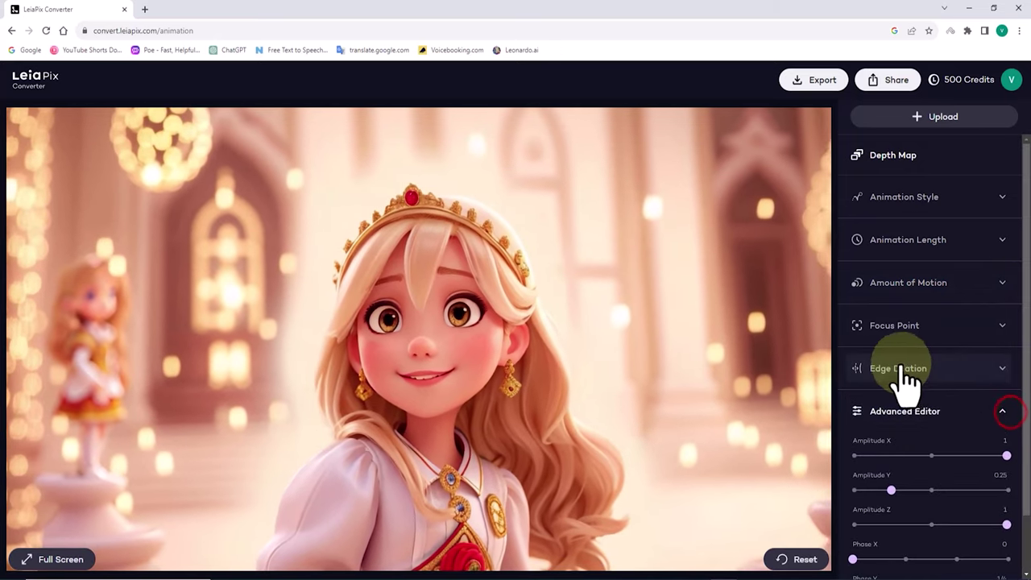
pyautogui.scroll(-1, 897, 403)
pyautogui.moveTo(897, 427); pyautogui.dragTo(1007, 424)
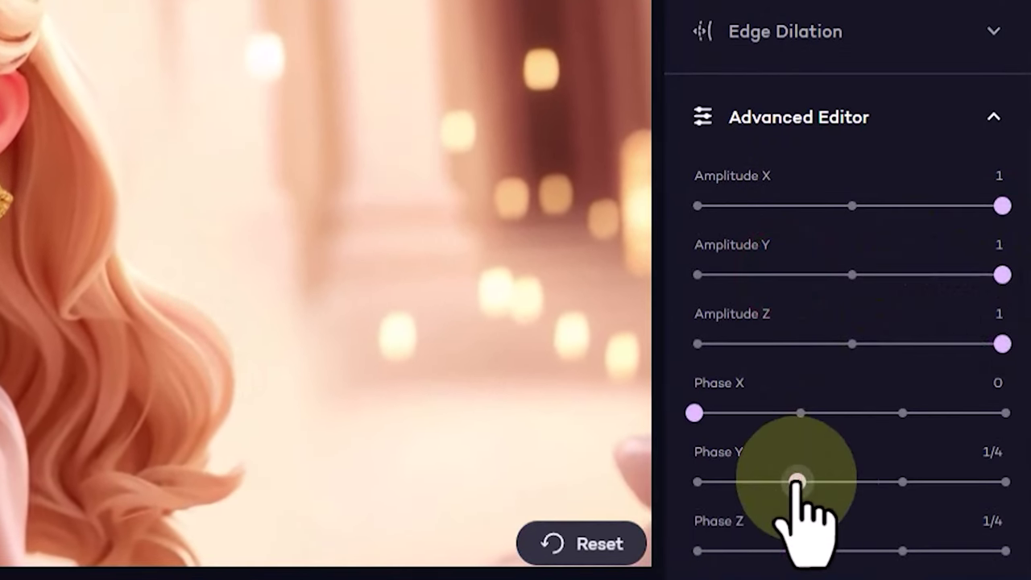
pyautogui.moveTo(796, 482); pyautogui.dragTo(644, 550)
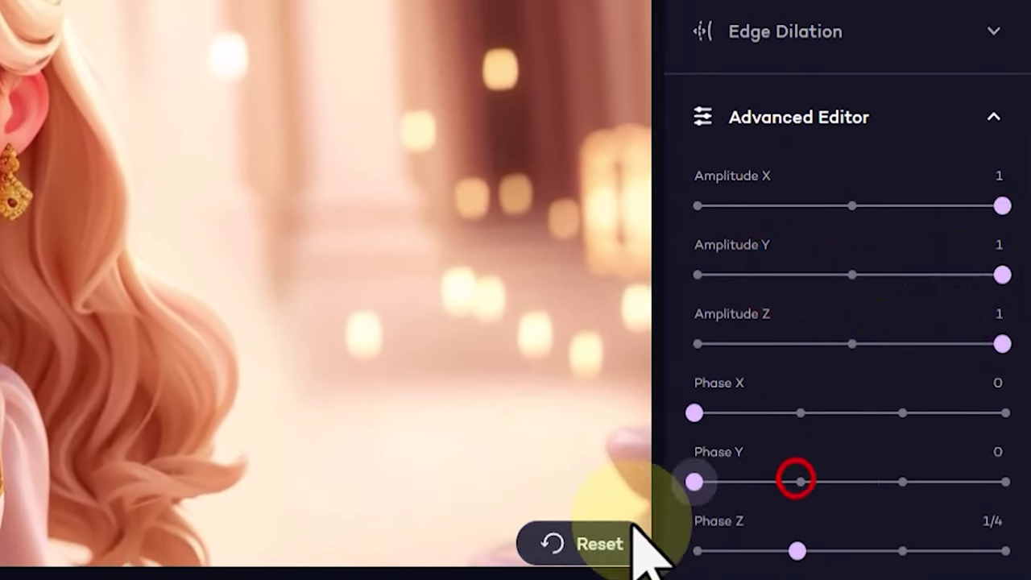
pyautogui.moveTo(798, 550); pyautogui.dragTo(690, 552)
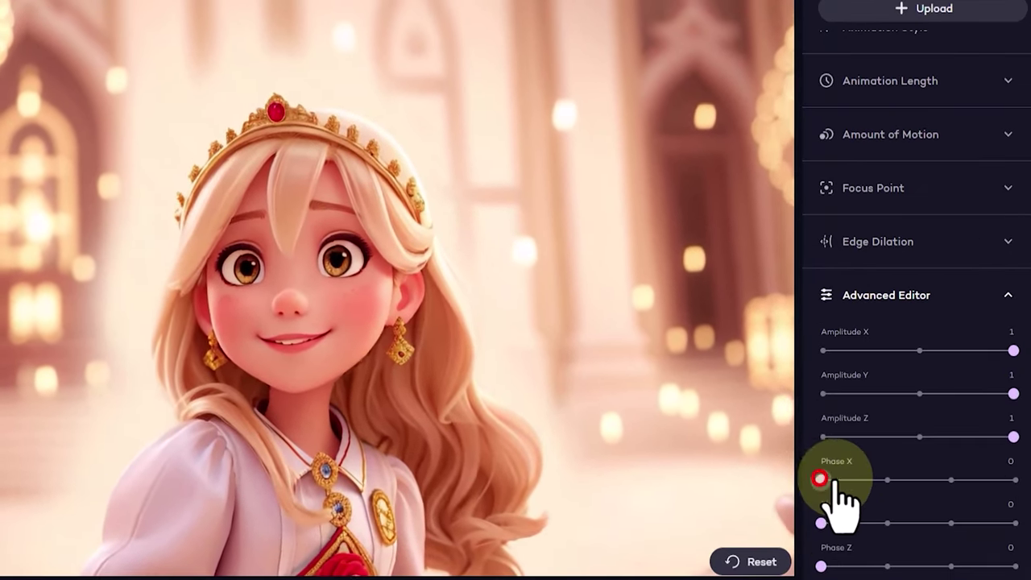
pyautogui.moveTo(818, 479); pyautogui.dragTo(1012, 480)
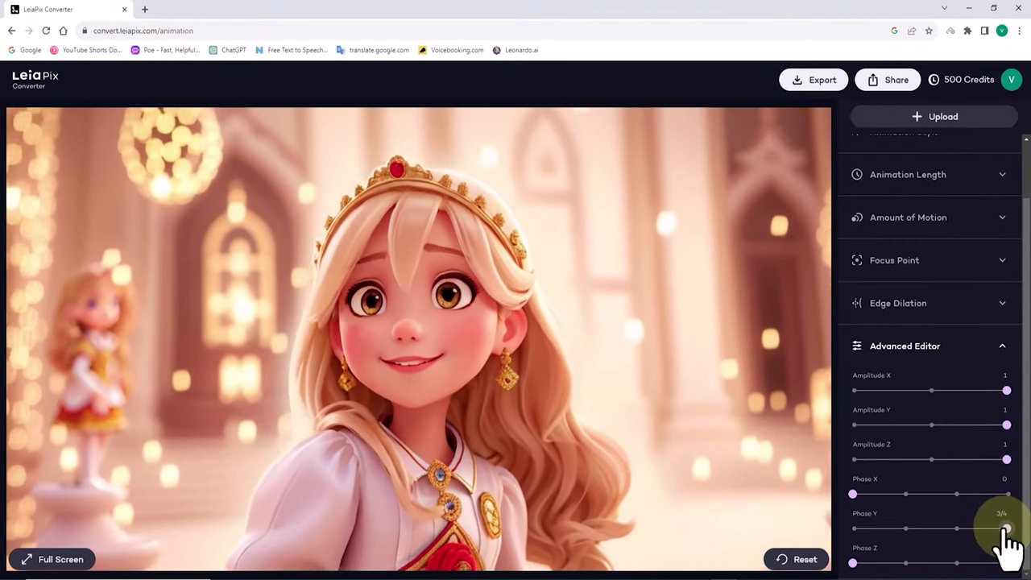
pyautogui.moveTo(1006, 528); pyautogui.dragTo(953, 529)
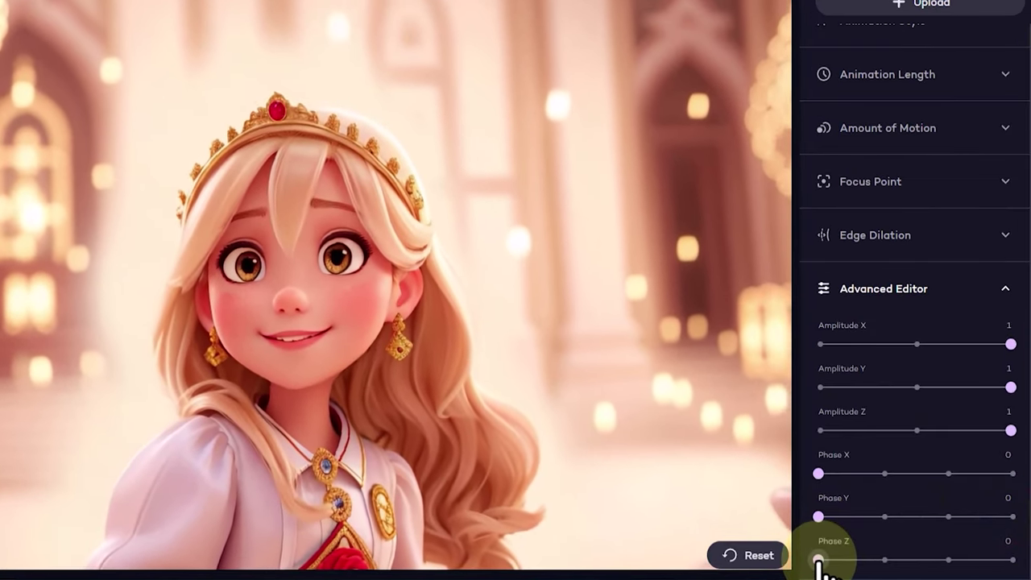
pyautogui.moveTo(853, 563); pyautogui.dragTo(984, 554)
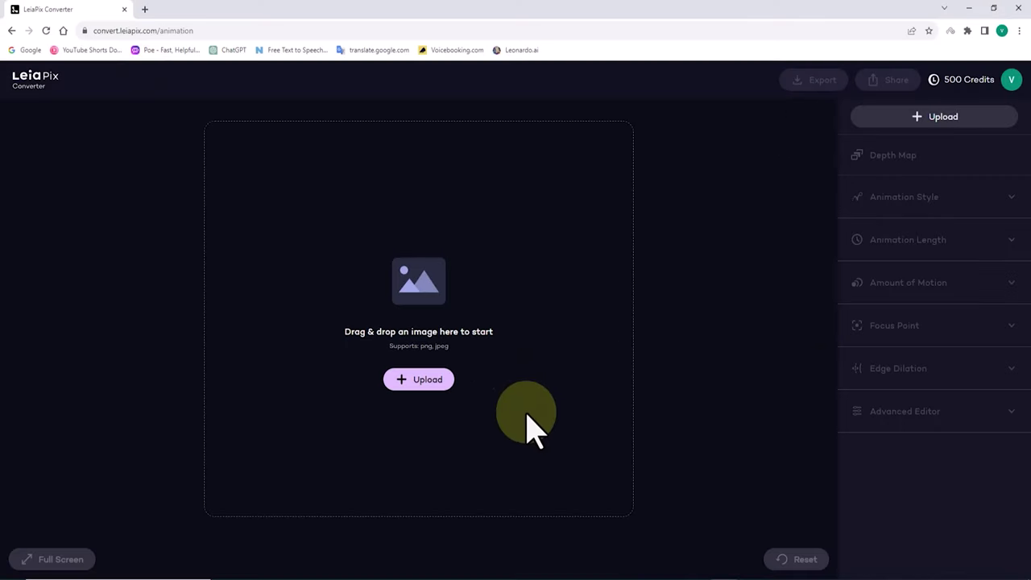
# - Upload the hulk image 22.jpg and shorten its animation length by one step
pyautogui.click(443, 379)
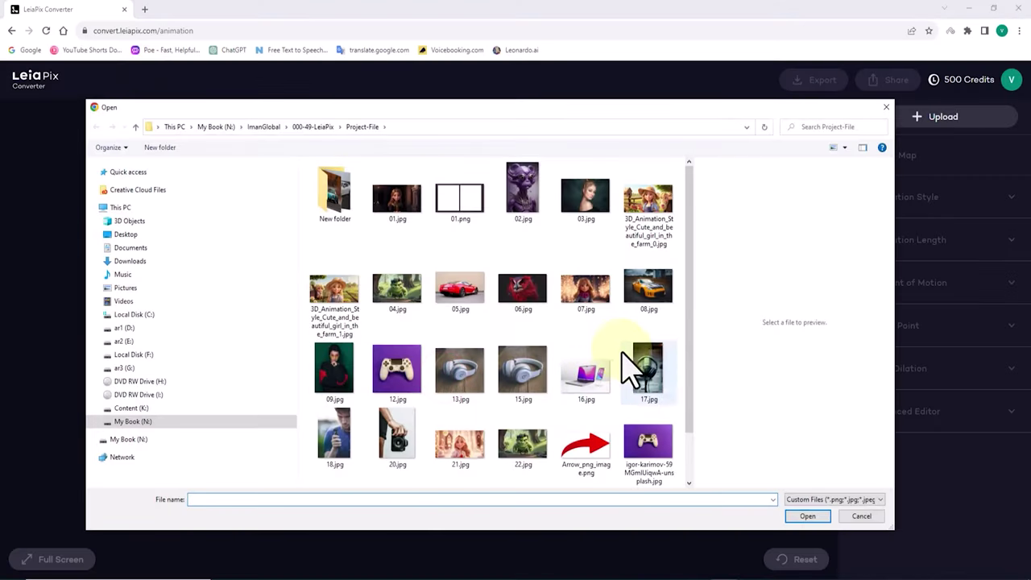
pyautogui.click(808, 517)
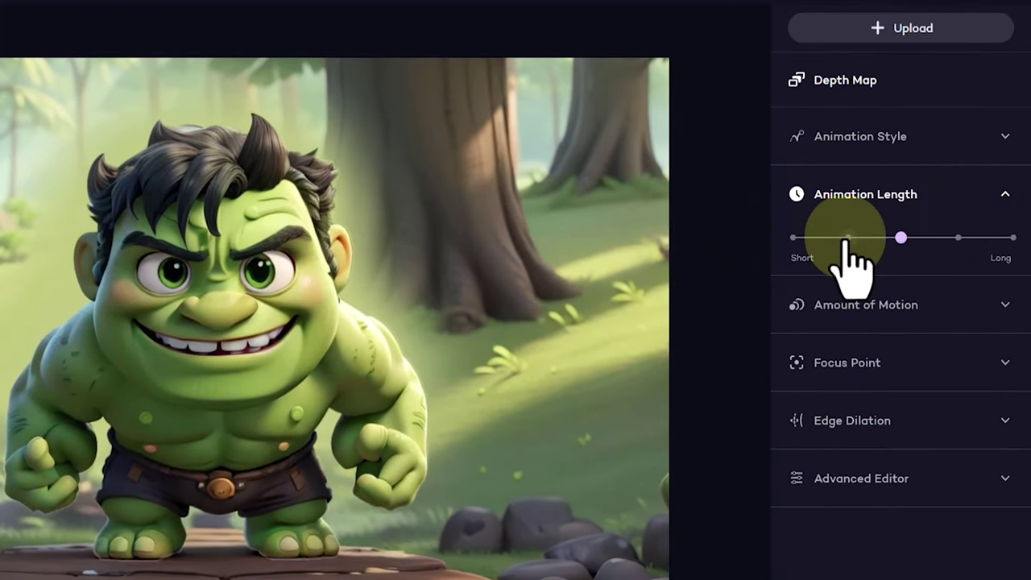
pyautogui.click(848, 237)
pyautogui.click(1004, 194)
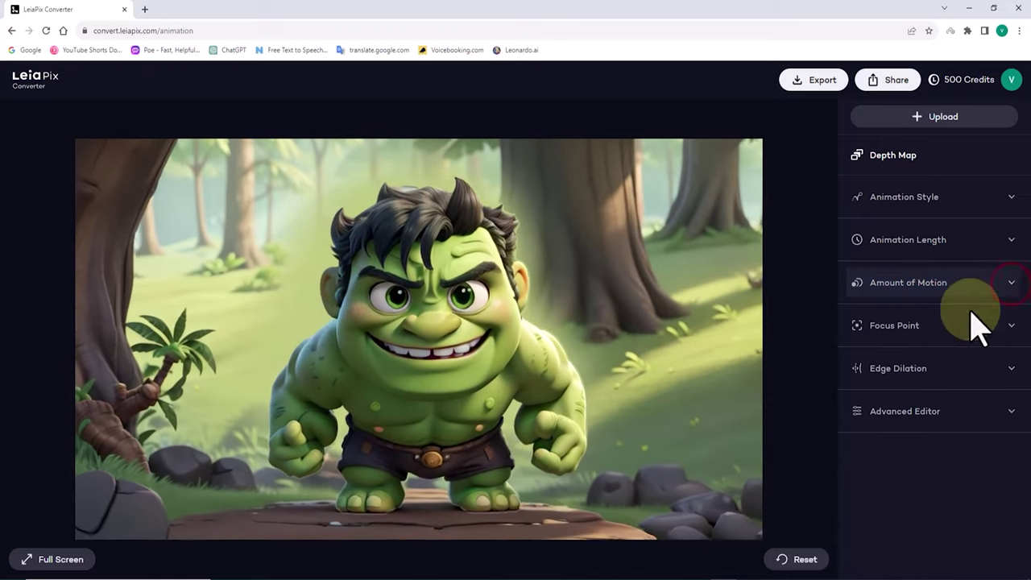
# - In the Advanced Editor, set Amplitude Y to 1, Phase X to 1/2 and Phase Z to 0
pyautogui.click(990, 412)
pyautogui.scroll(-1, 926, 444)
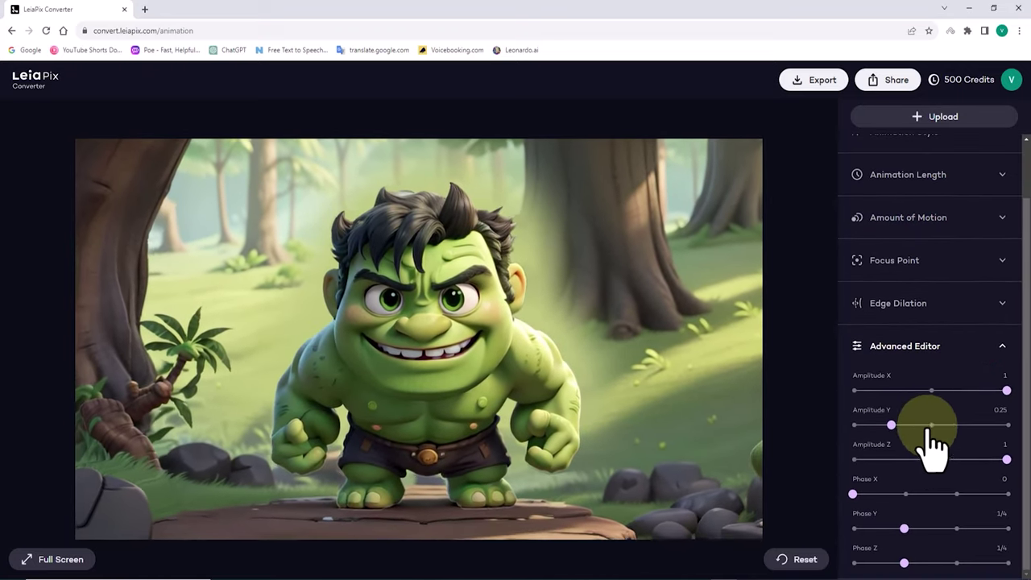
pyautogui.click(907, 426)
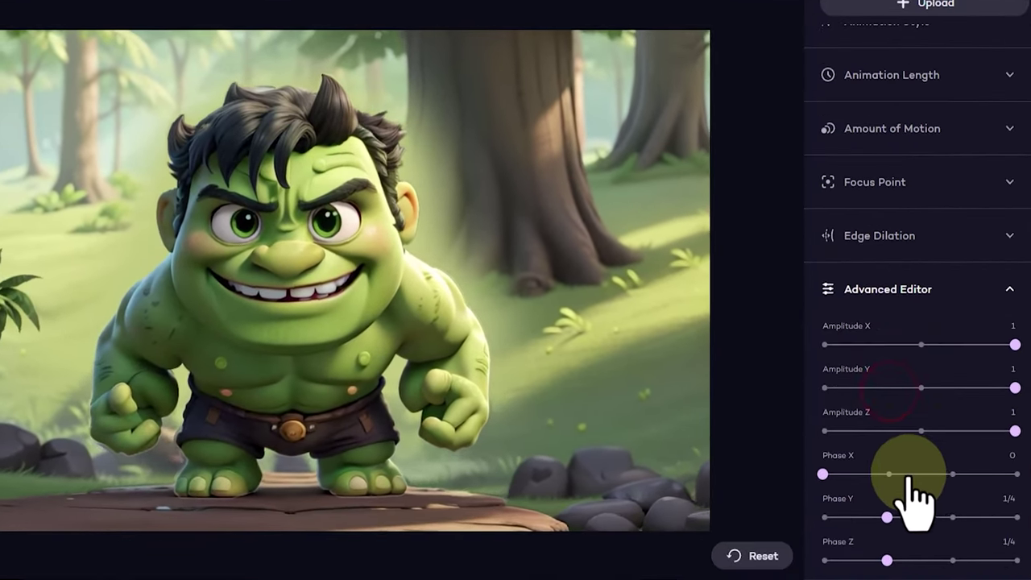
pyautogui.click(950, 474)
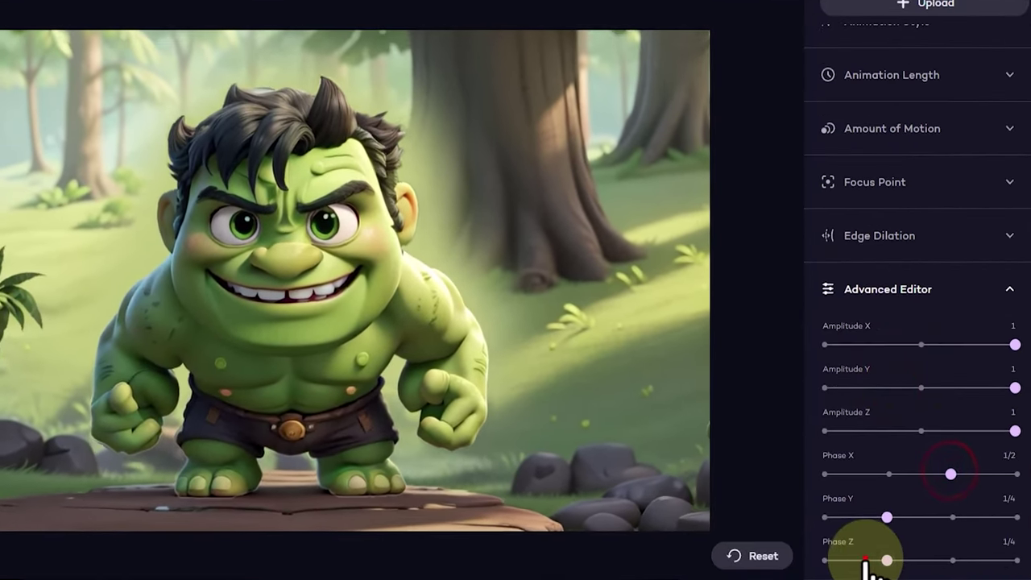
pyautogui.moveTo(885, 559); pyautogui.dragTo(829, 555)
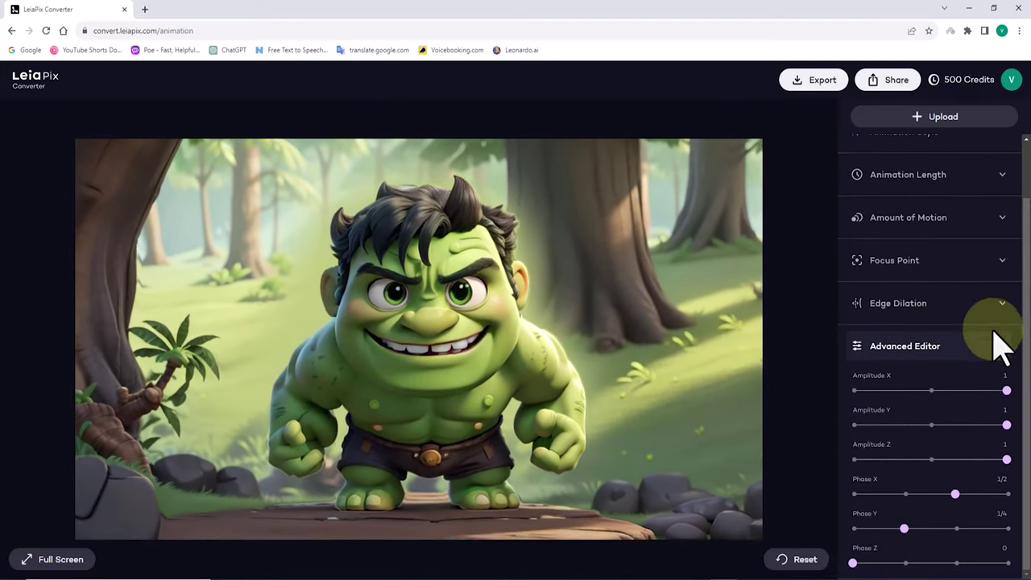
pyautogui.click(1001, 260)
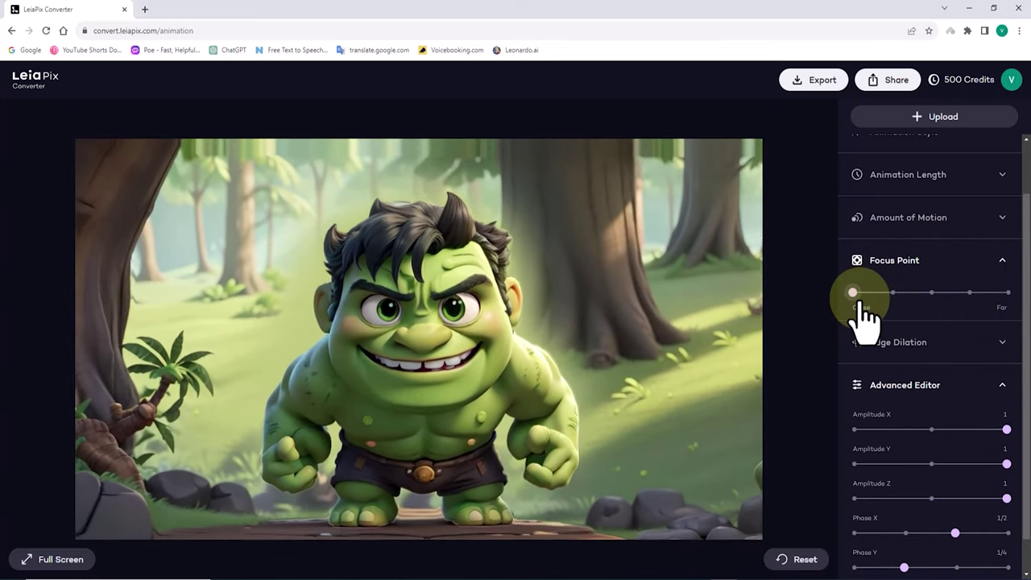
# - Drag the hulk animation's Focus Point slider from Close over to Far
pyautogui.click(654, 331)
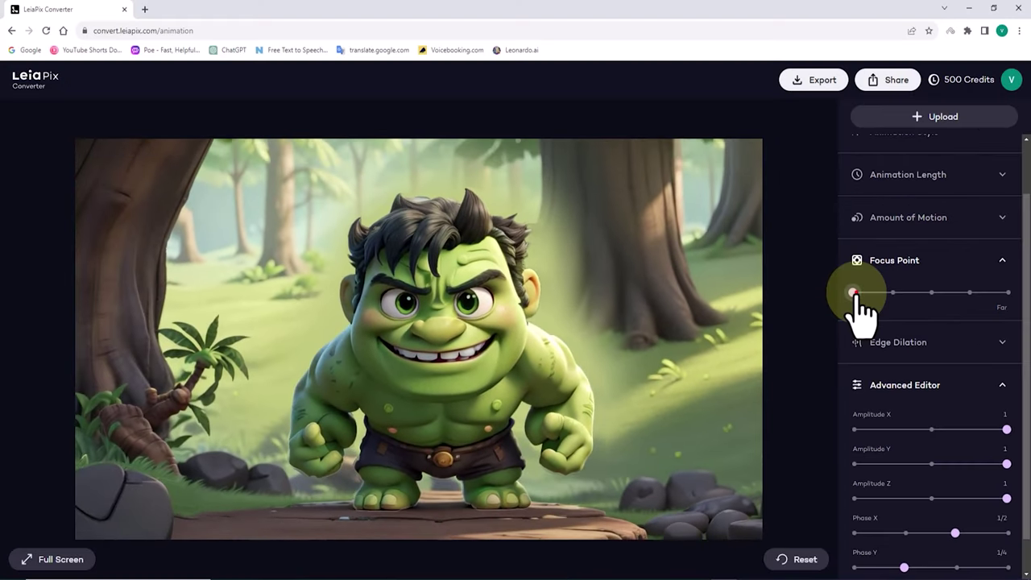
pyautogui.moveTo(830, 231); pyautogui.dragTo(1001, 233)
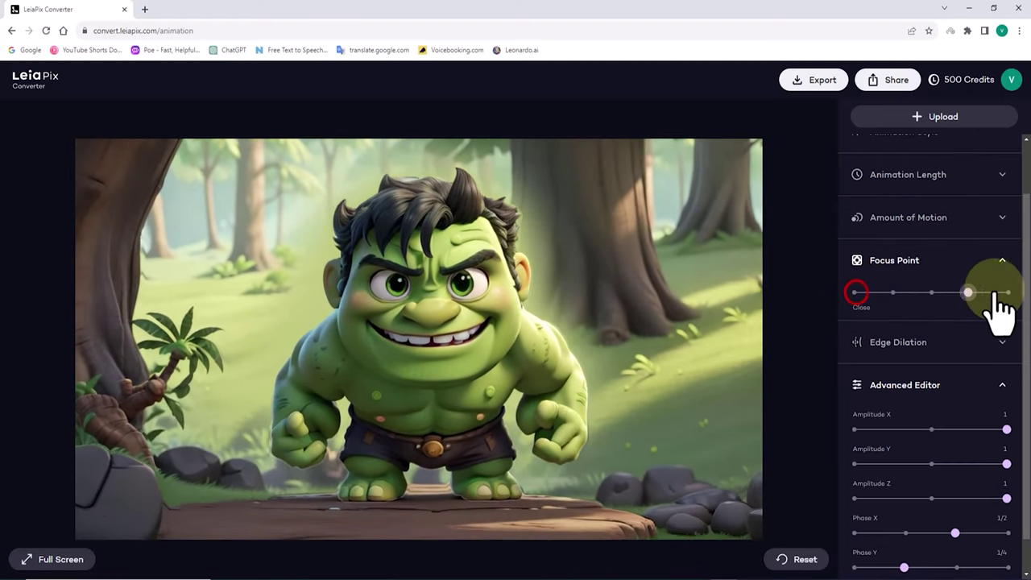
pyautogui.click(658, 309)
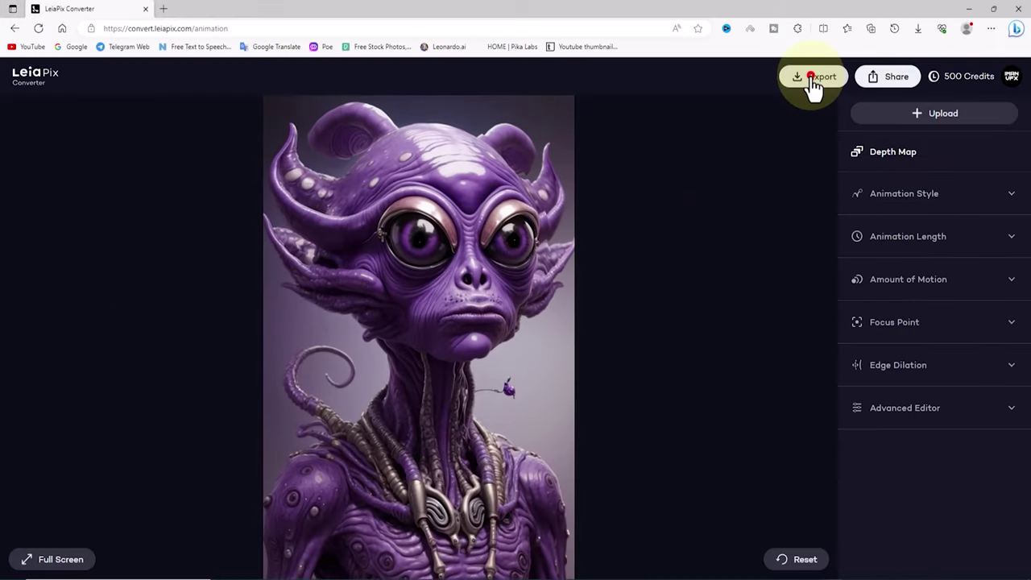
# - Export as the free MP4 (limited to 720p) instead of the 20-credit full-size version, and save
pyautogui.click(383, 55)
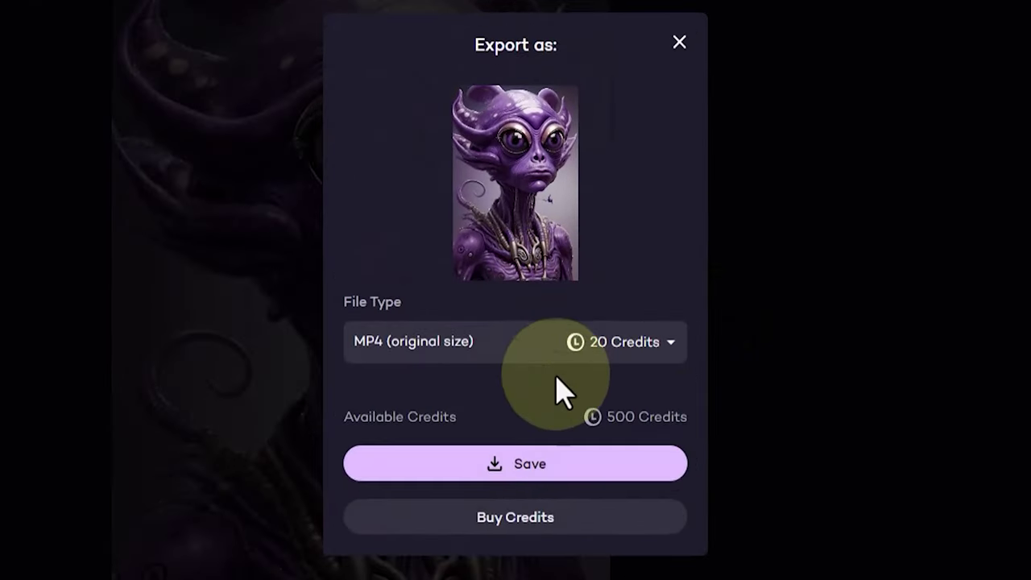
pyautogui.click(666, 352)
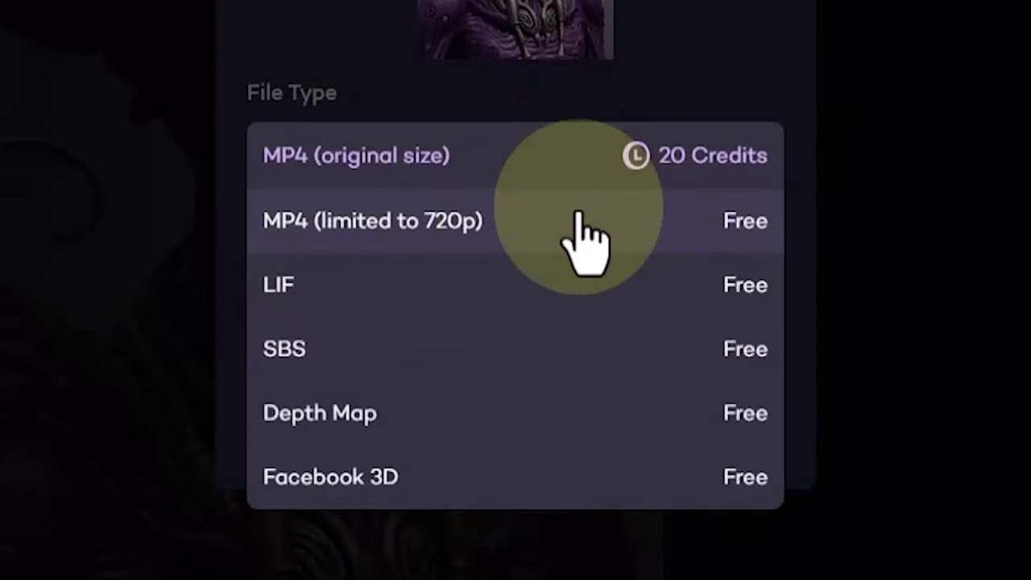
pyautogui.click(561, 219)
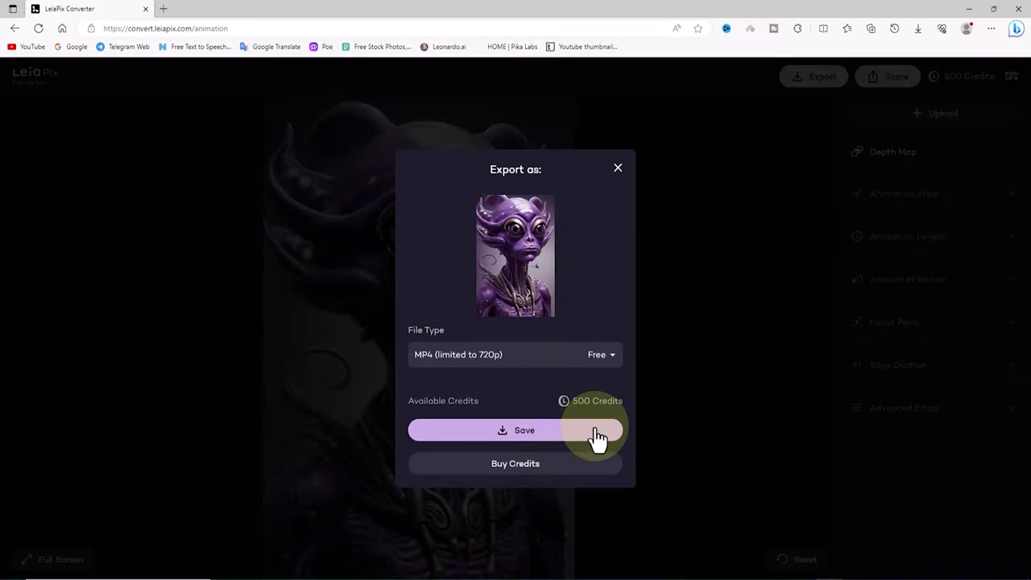
pyautogui.click(596, 357)
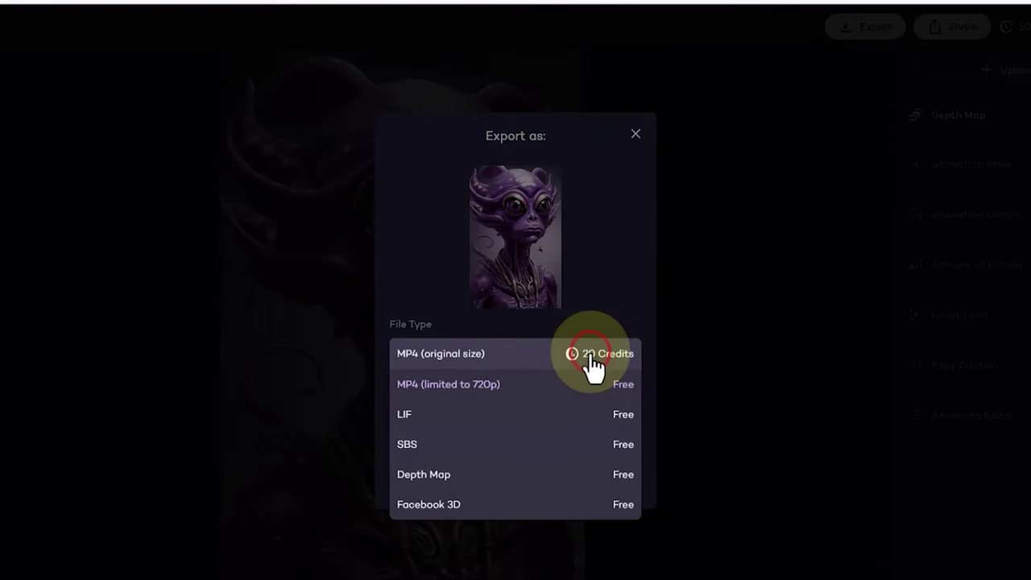
pyautogui.click(596, 357)
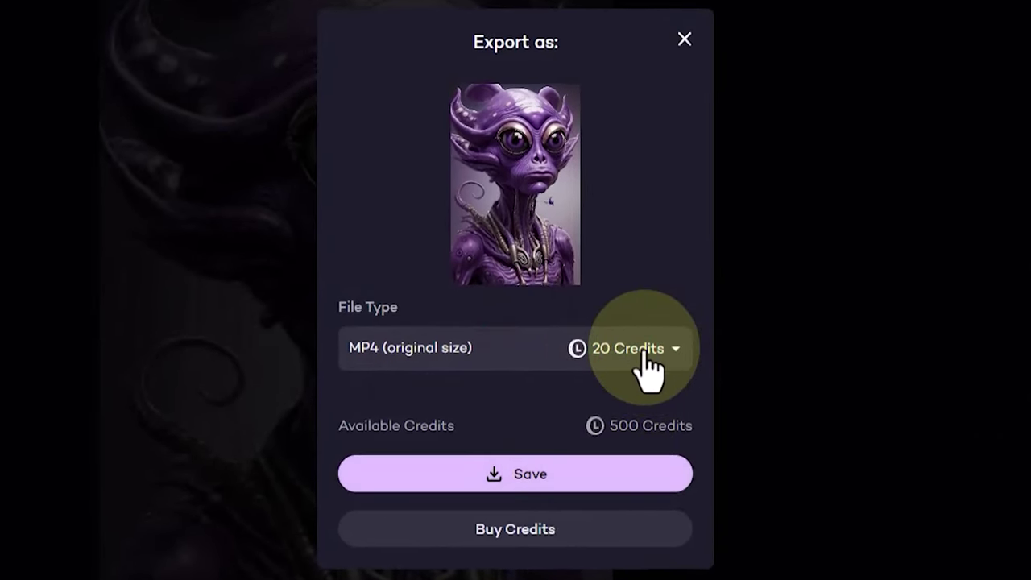
pyautogui.click(575, 345)
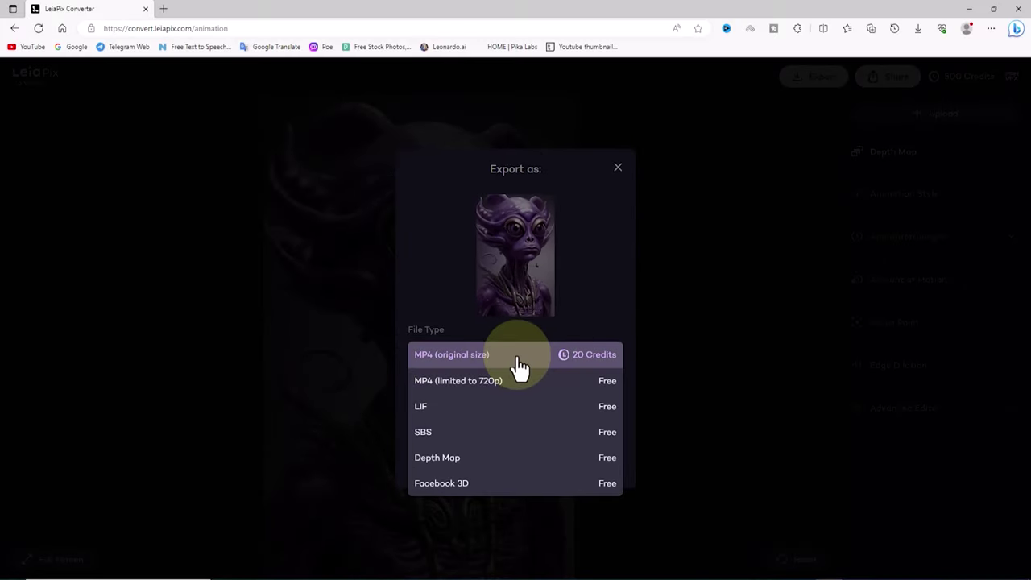
pyautogui.click(530, 382)
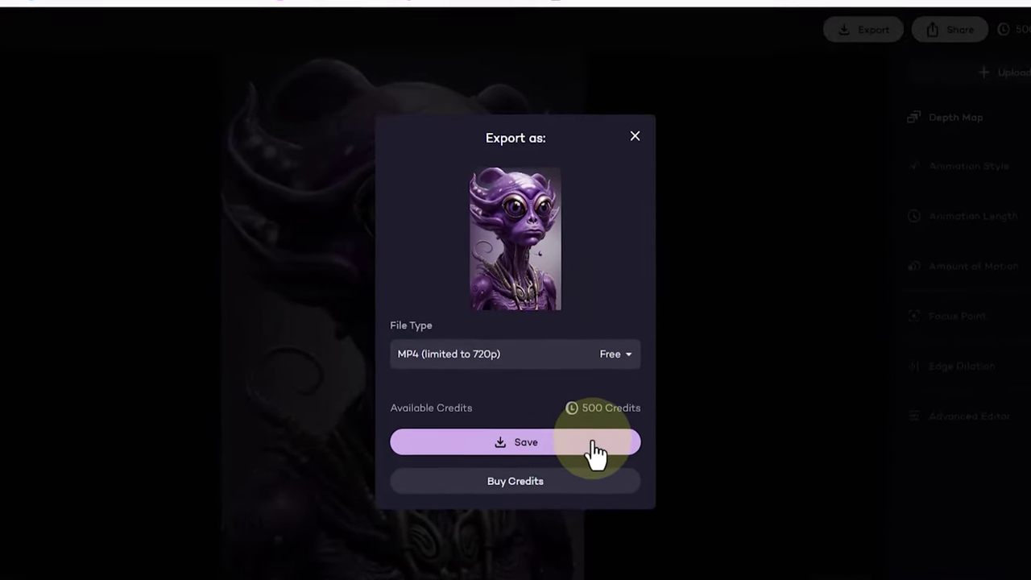
pyautogui.click(595, 449)
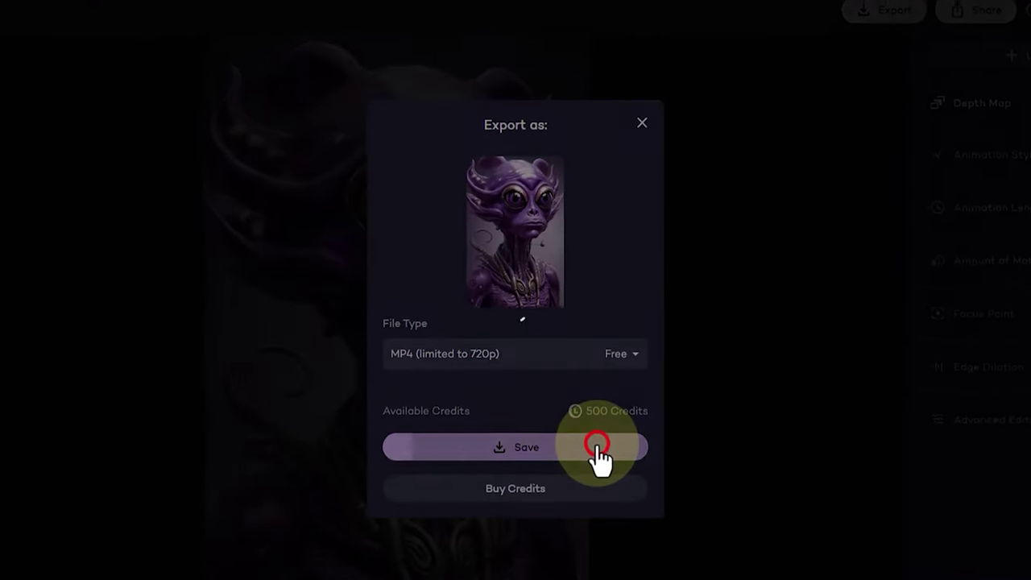